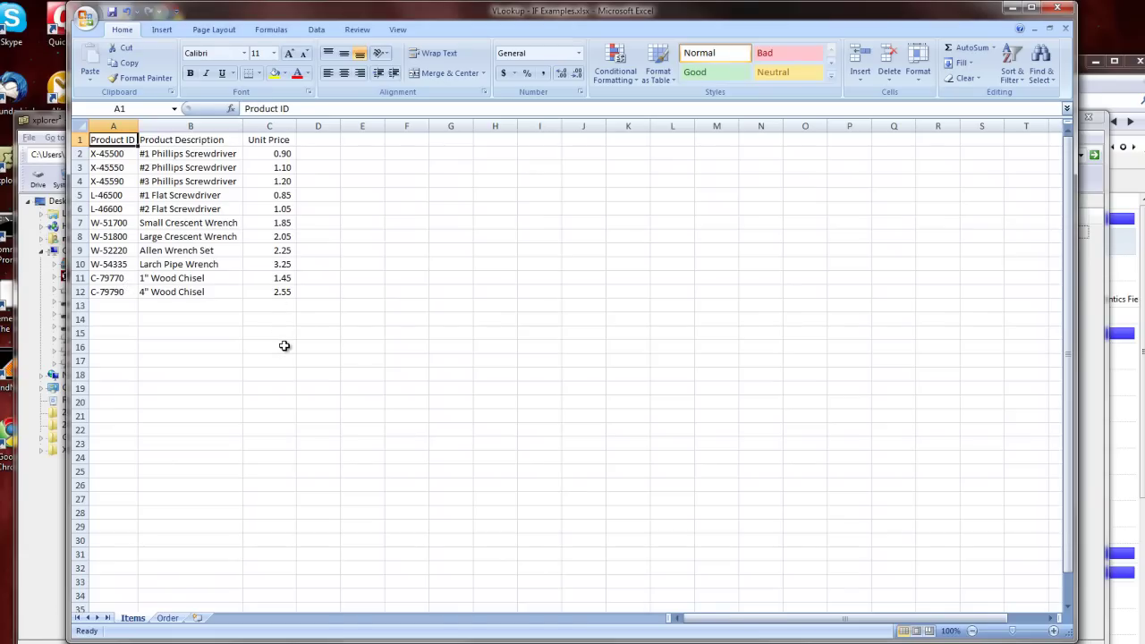
# Step: Examine the Order sheet's item numbers and the Items sheet's Product ID, Product Description and Unit Price columns
pyautogui.click(168, 619)
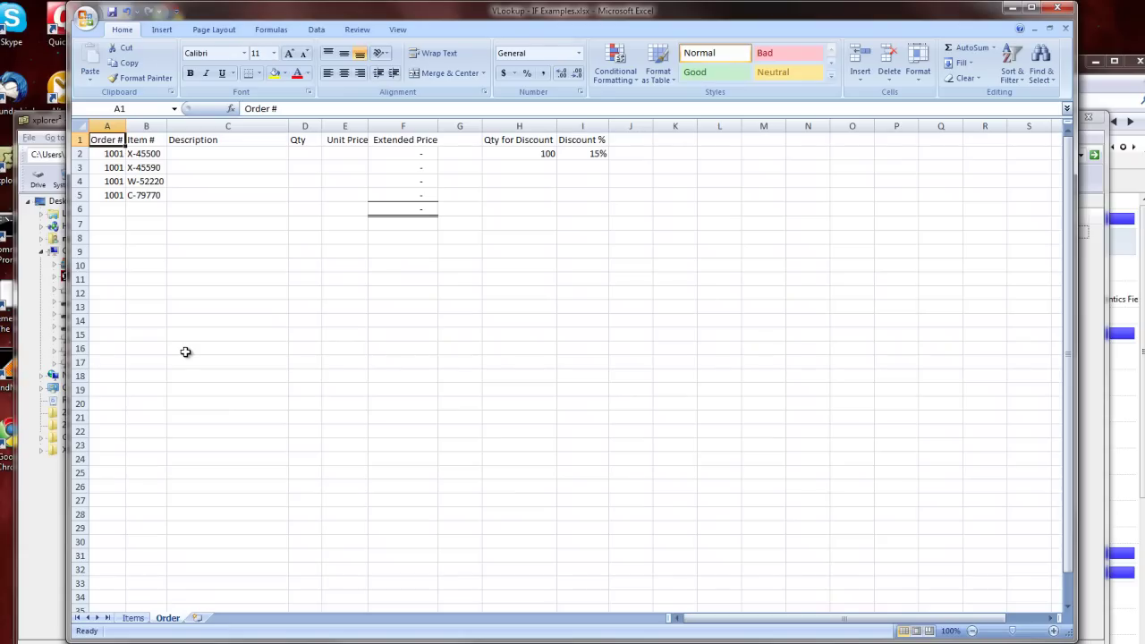
pyautogui.press('Down')
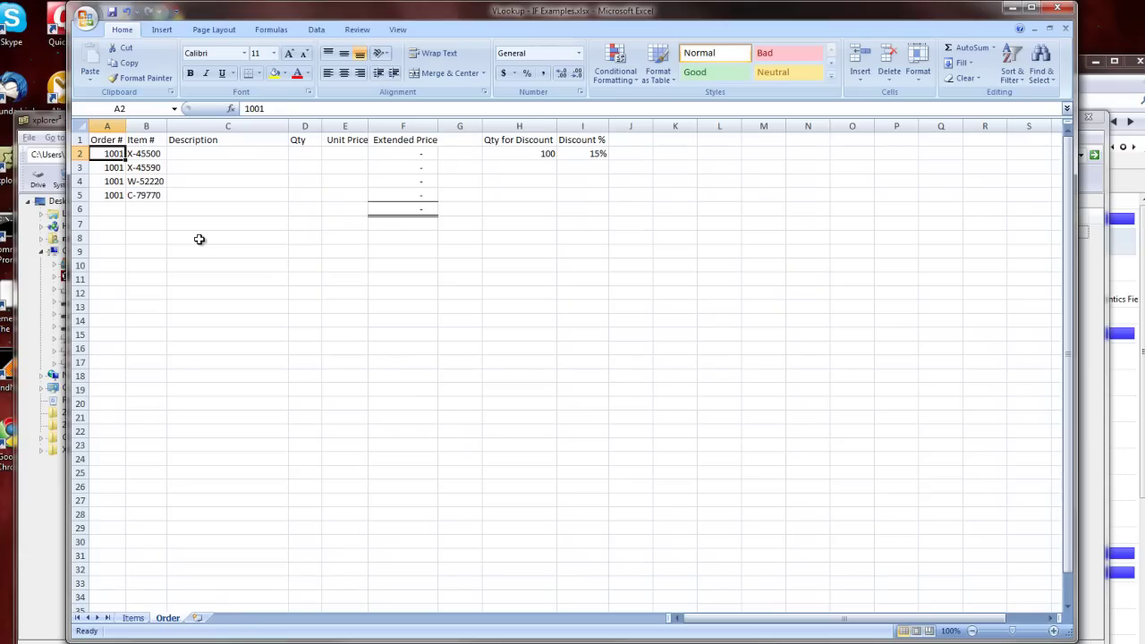
pyautogui.click(148, 154)
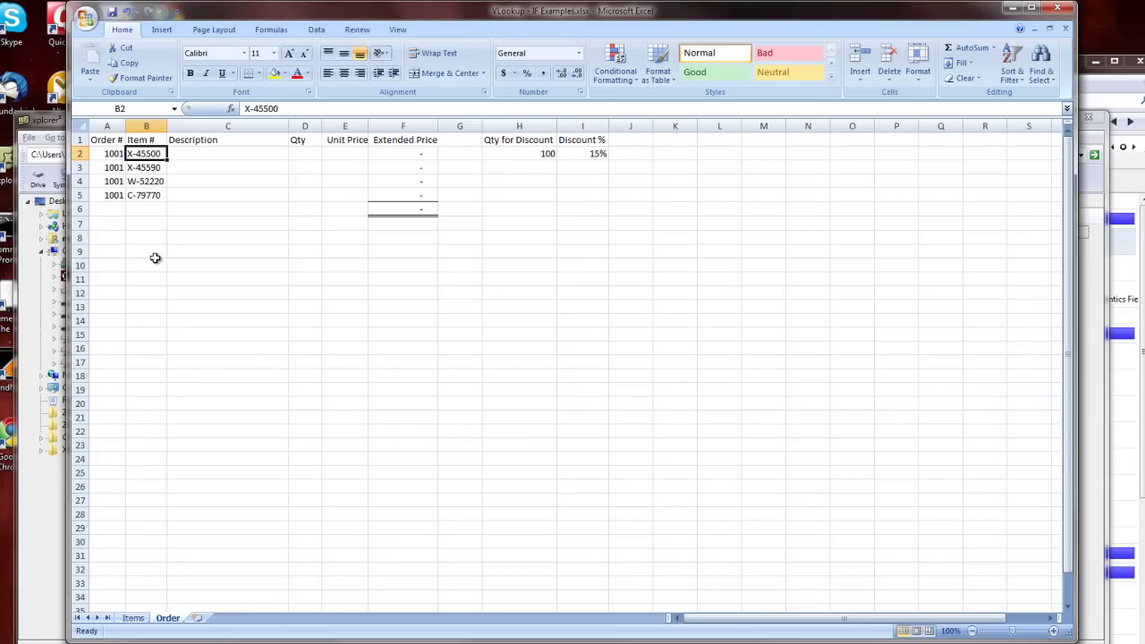
pyautogui.click(132, 617)
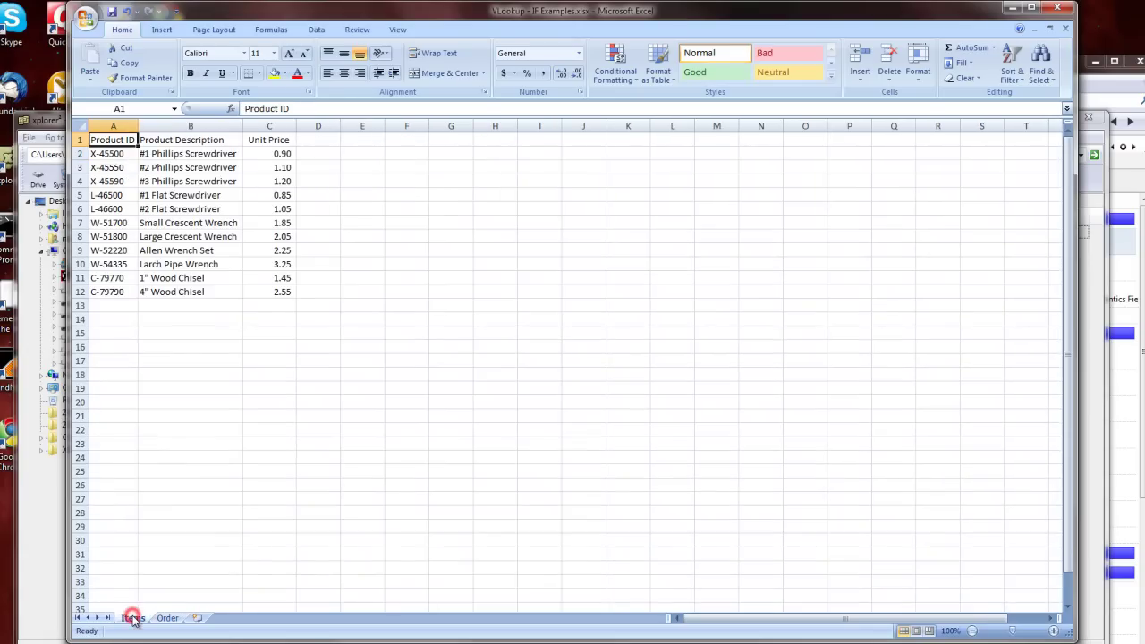
pyautogui.press('Down')
pyautogui.press('Right')
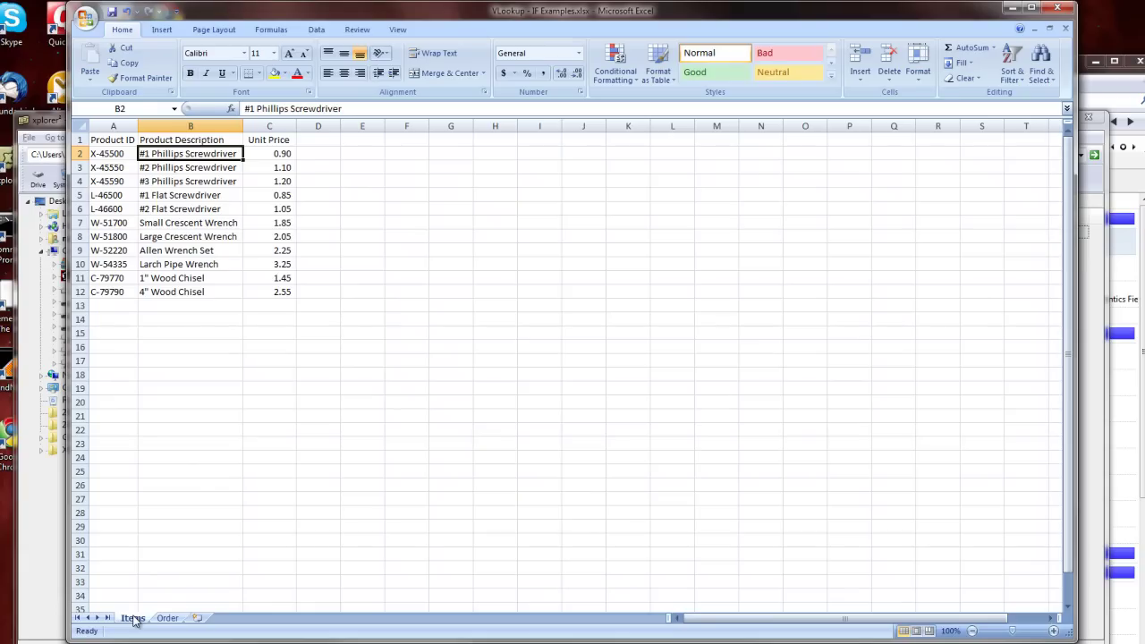
pyautogui.press('Right')
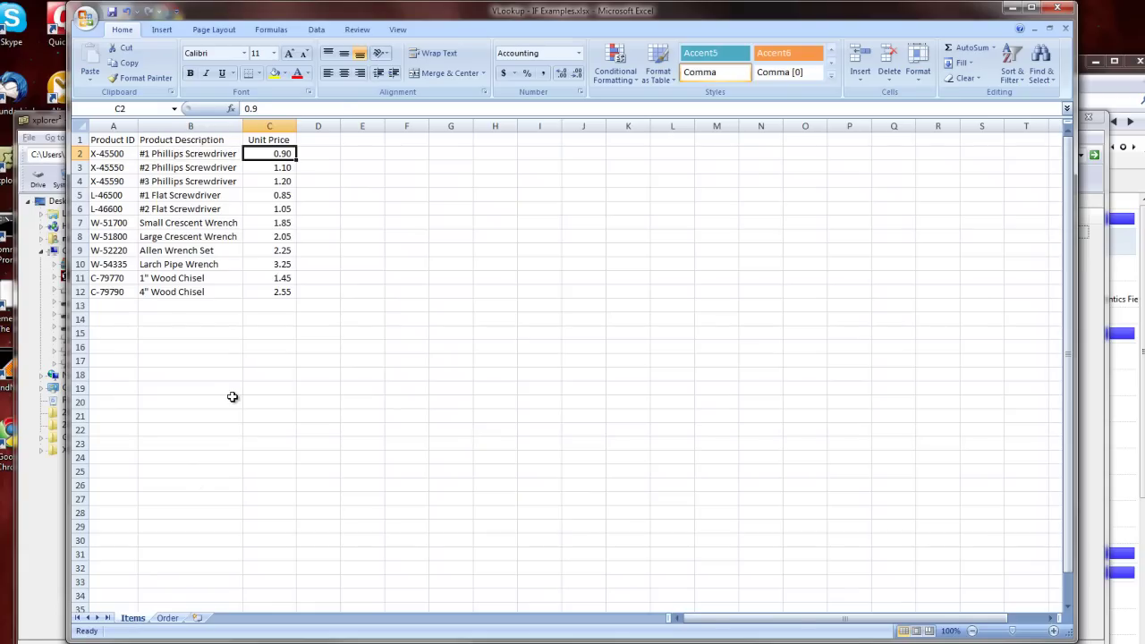
pyautogui.press('Up')
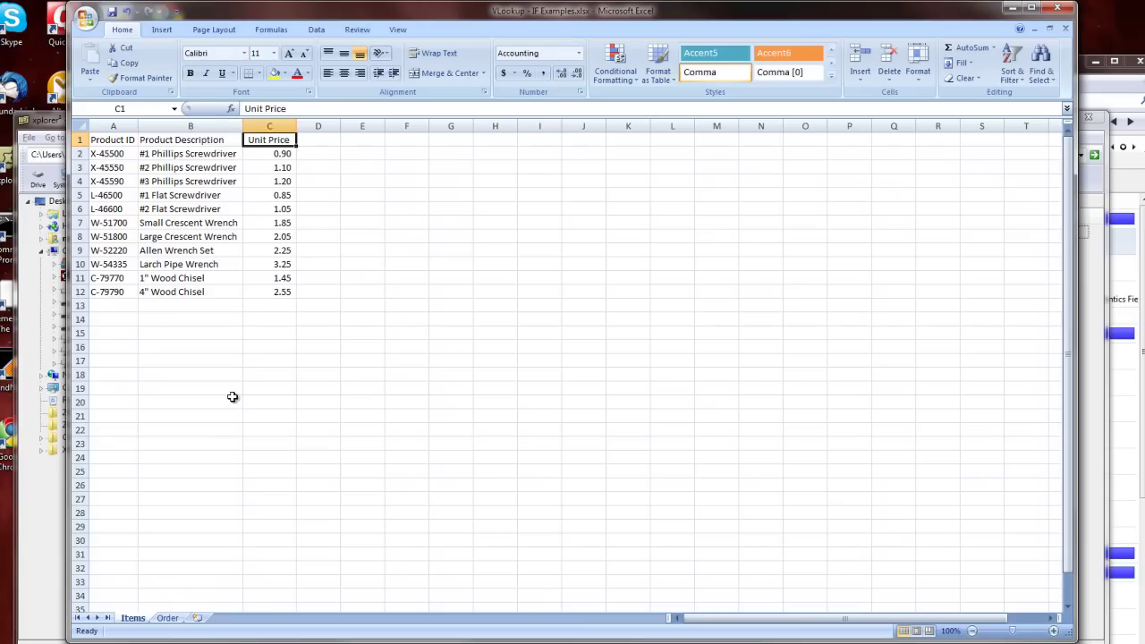
pyautogui.press('Left')
pyautogui.press('Left')
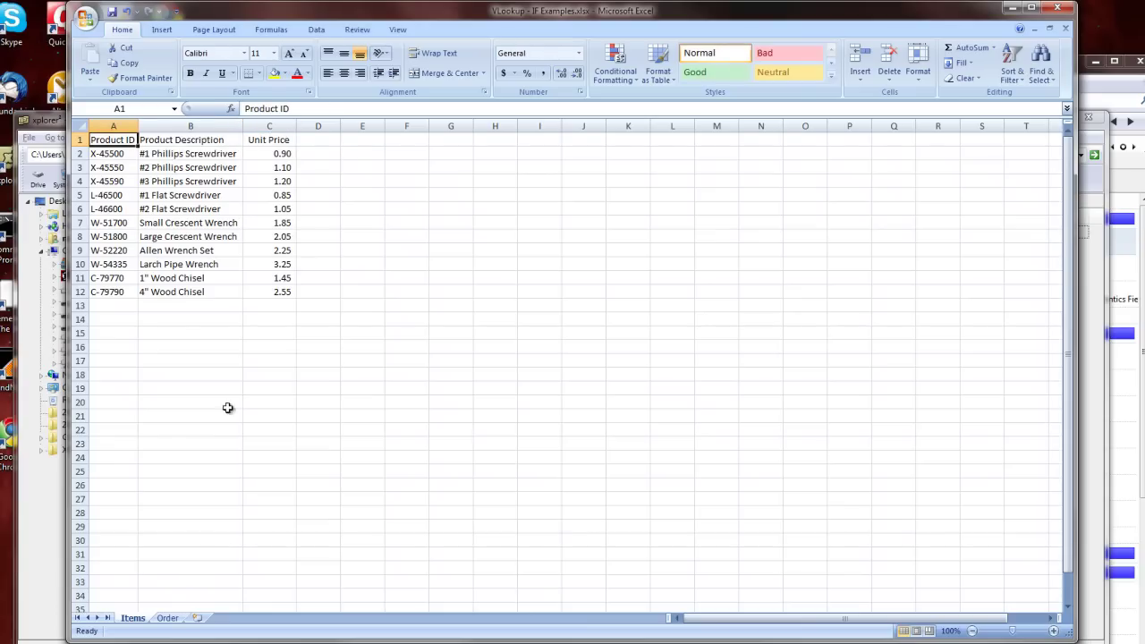
# Step: Start a VLOOKUP formula in Description cell C2 of the Order sheet and open its function arguments
pyautogui.click(167, 618)
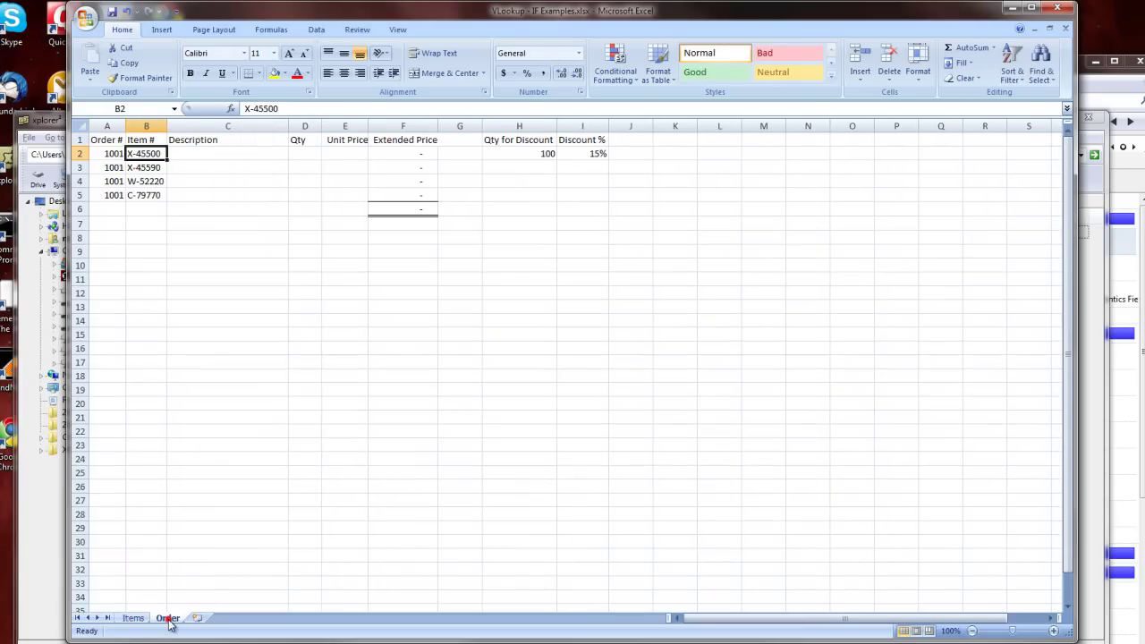
pyautogui.click(208, 154)
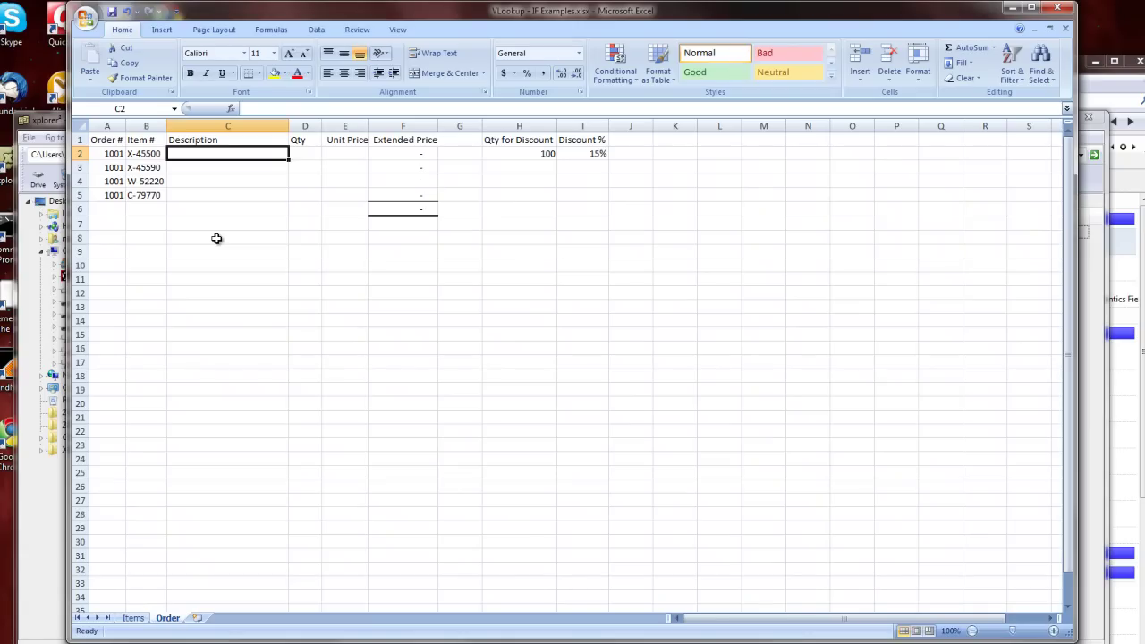
pyautogui.click(254, 107)
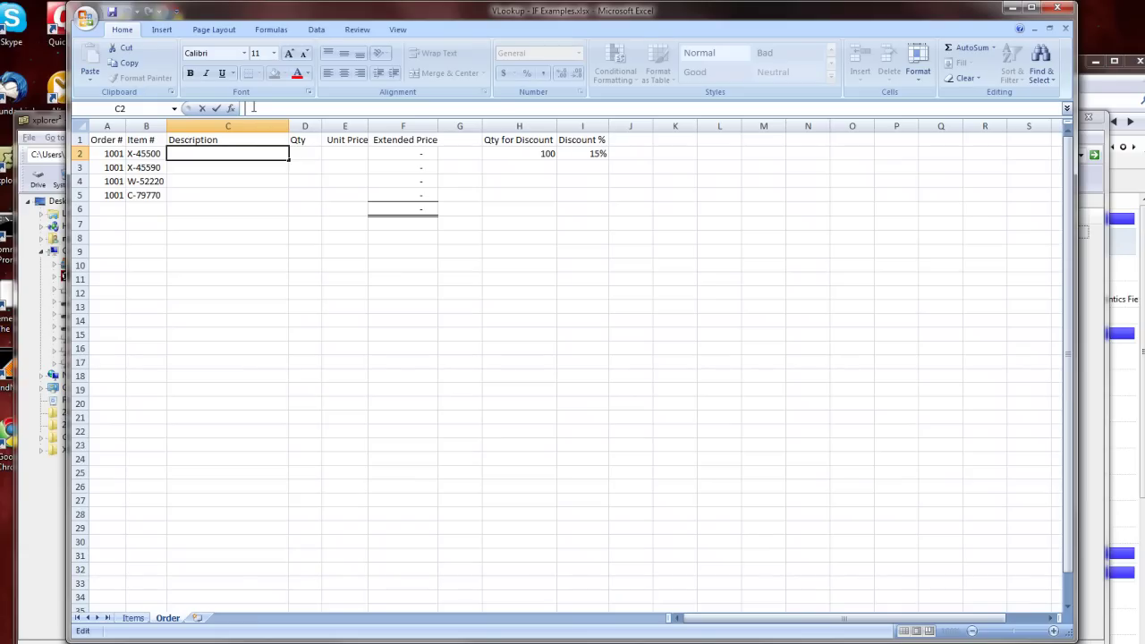
pyautogui.write('=')
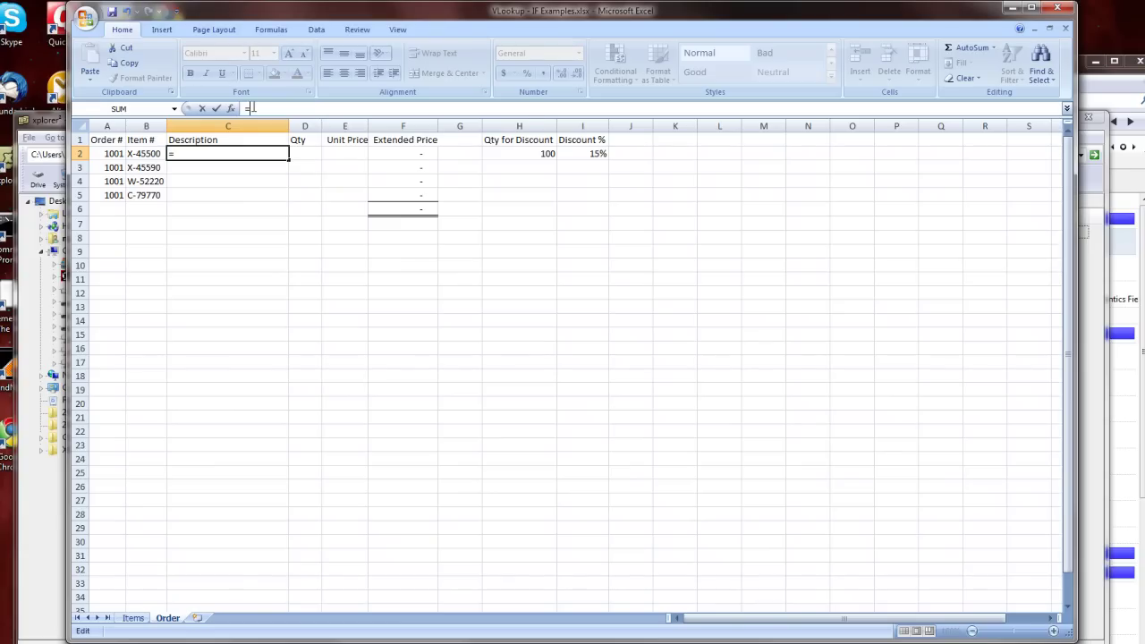
pyautogui.write('v')
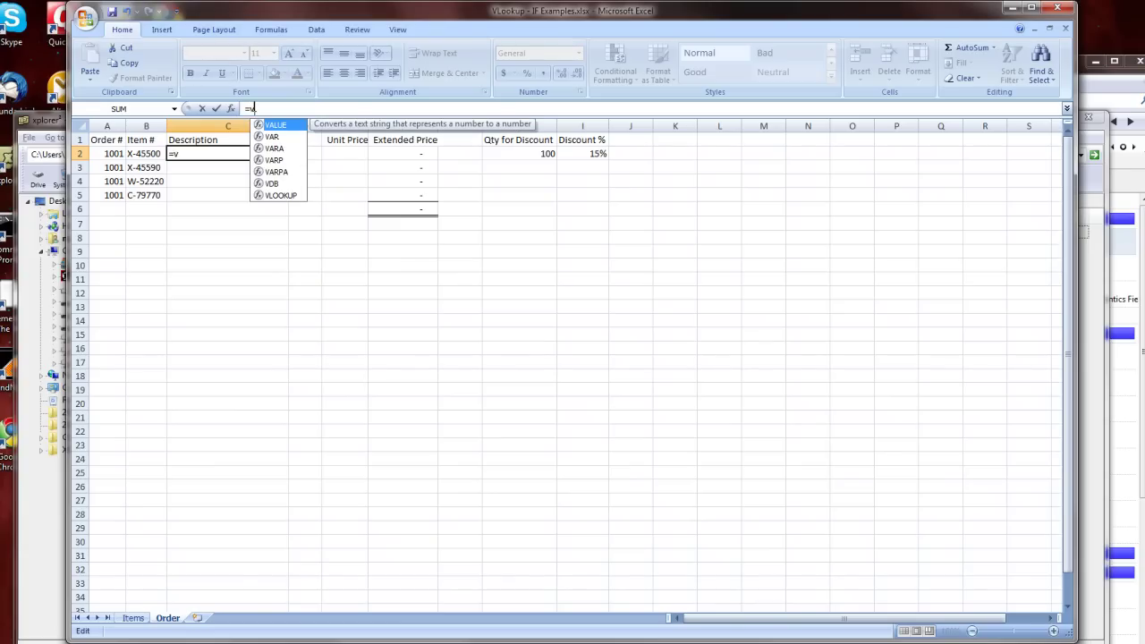
pyautogui.write('lo')
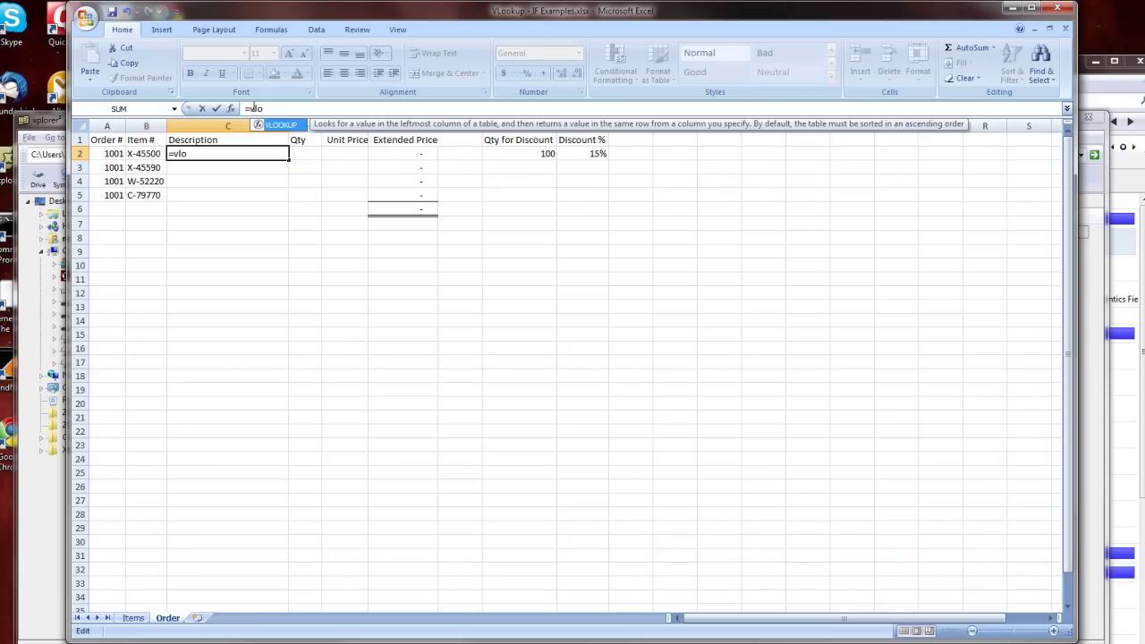
pyautogui.doubleClick(280, 126)
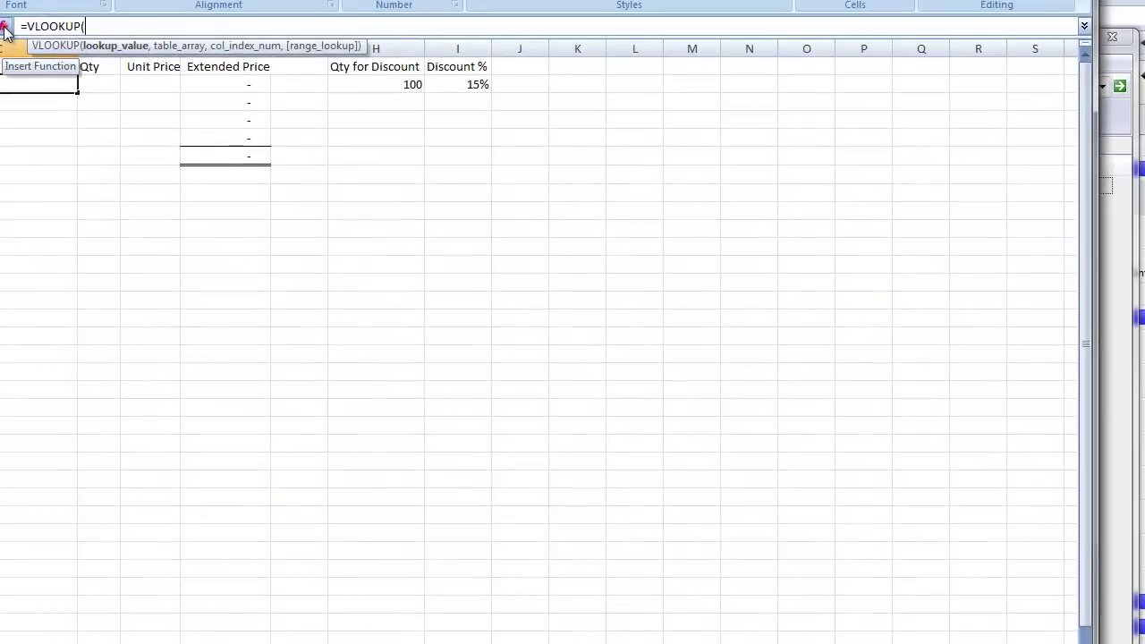
pyautogui.click(231, 109)
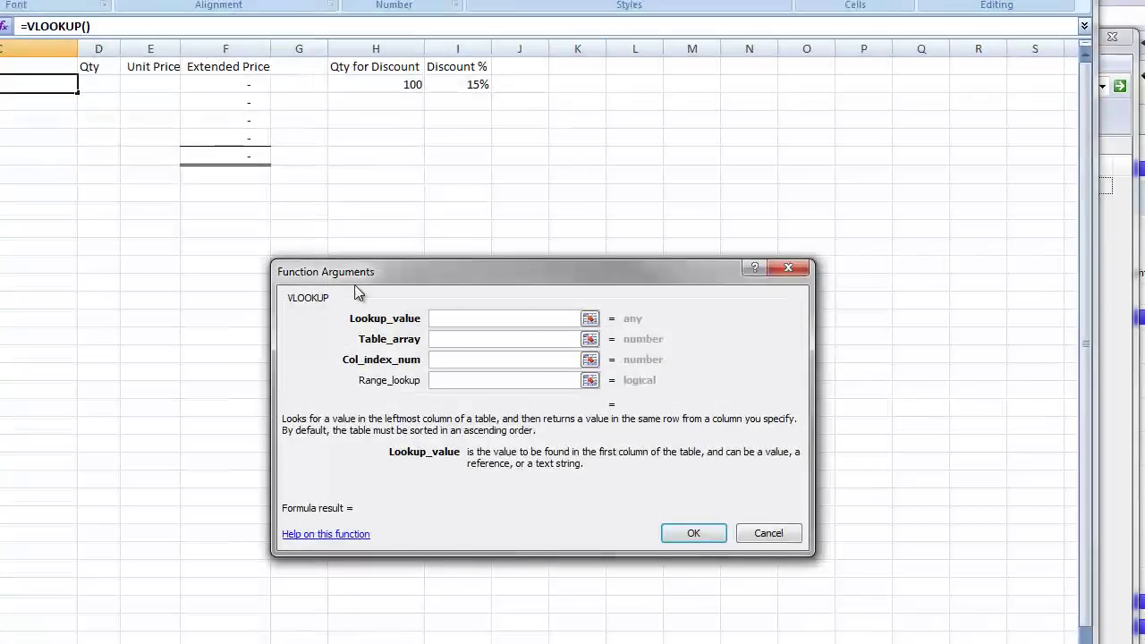
# Step: Move the function arguments dialog clear of the order data and set the VLOOKUP Lookup_value to B2
pyautogui.moveTo(413, 278); pyautogui.dragTo(443, 192)
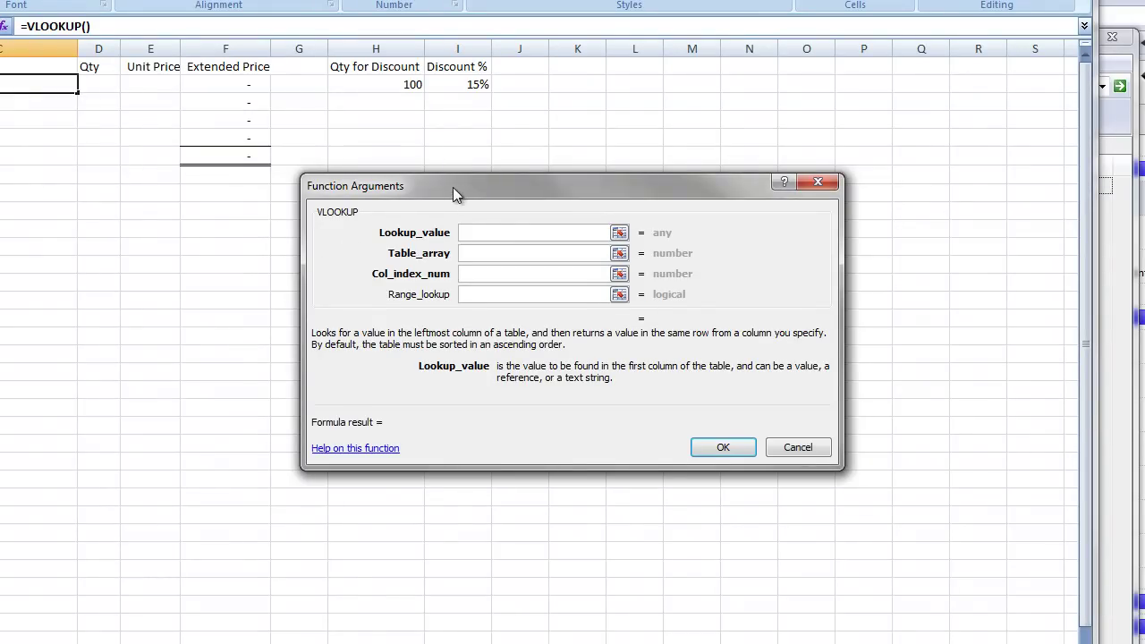
pyautogui.click(433, 134)
pyautogui.moveTo(441, 183); pyautogui.dragTo(437, 114)
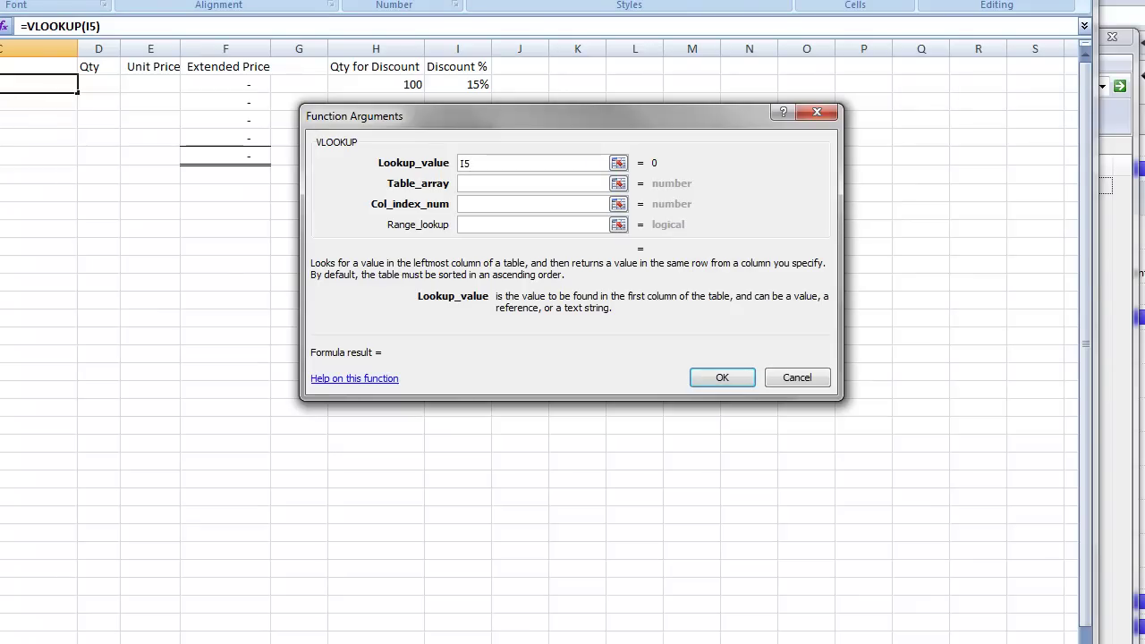
pyautogui.press('BackSpace')
pyautogui.press('BackSpace')
pyautogui.write('B2')
# Step: Set the Table_array to the ITEM_MASTER range by selecting A2:C12 on the Items sheet
pyautogui.click(475, 183)
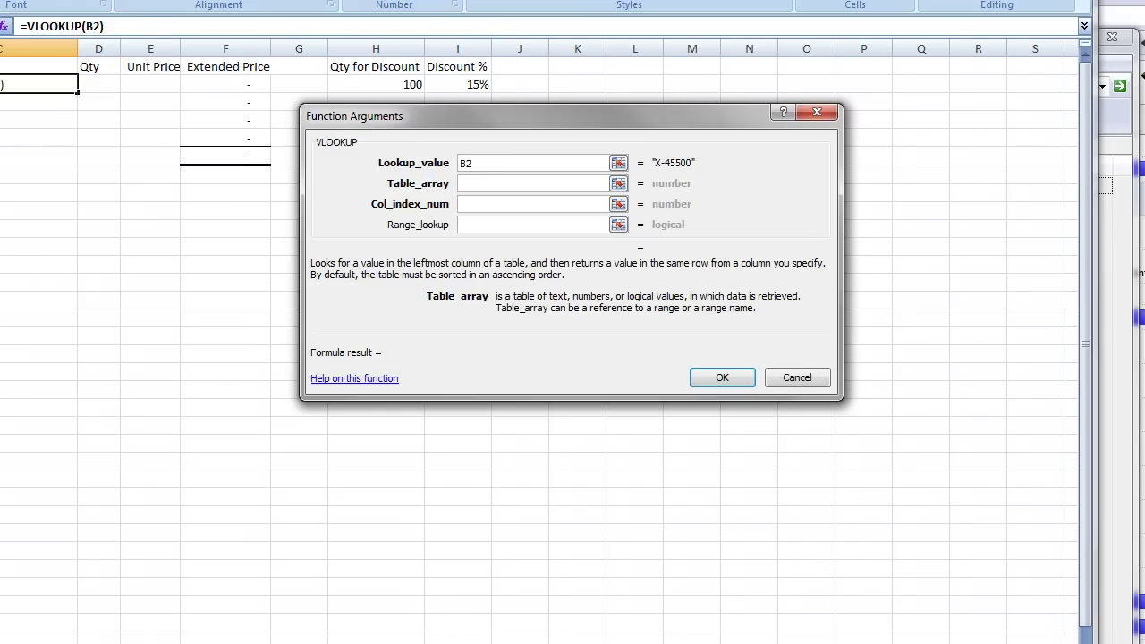
pyautogui.hotkey('ctrl', 'pagedown')
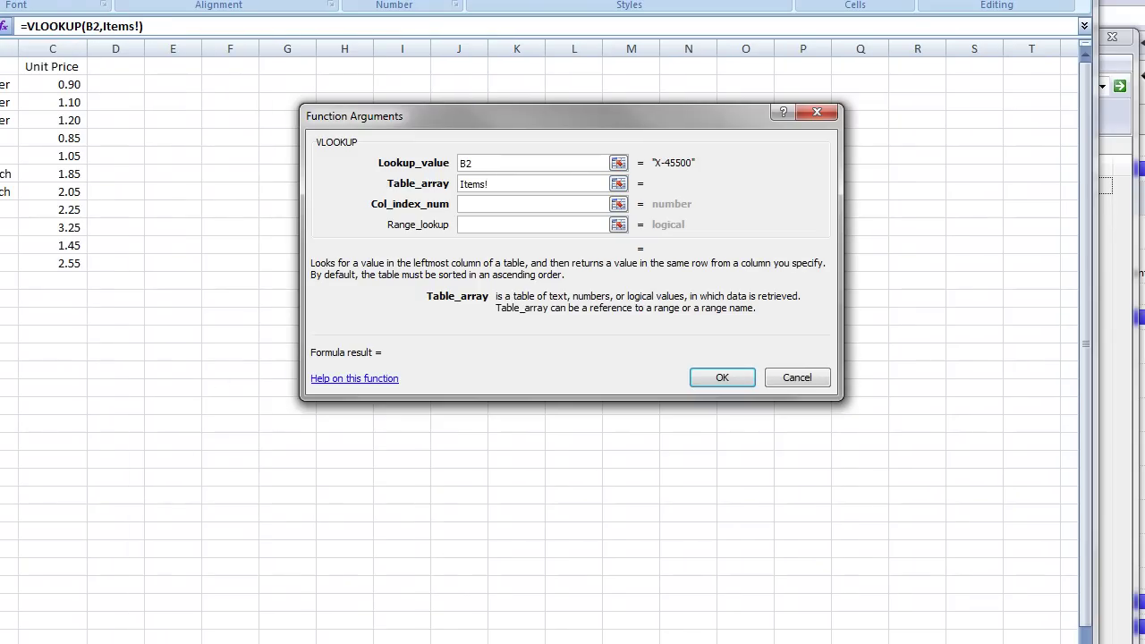
pyautogui.click(0, 85)
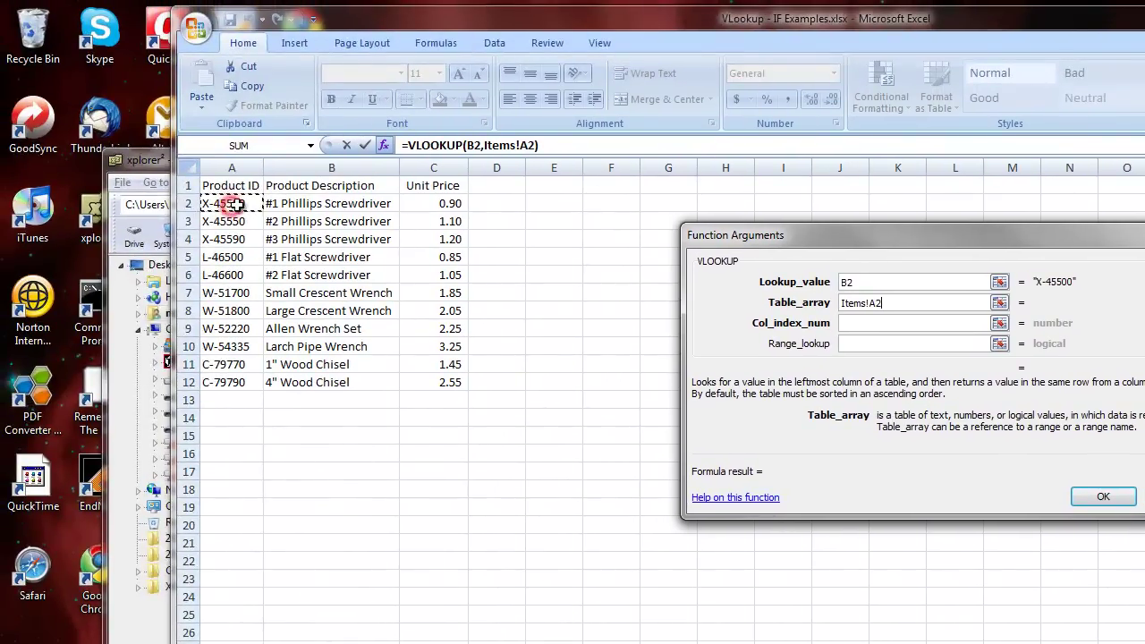
pyautogui.moveTo(105, 169); pyautogui.dragTo(300, 171)
pyautogui.moveTo(421, 209); pyautogui.dragTo(410, 382)
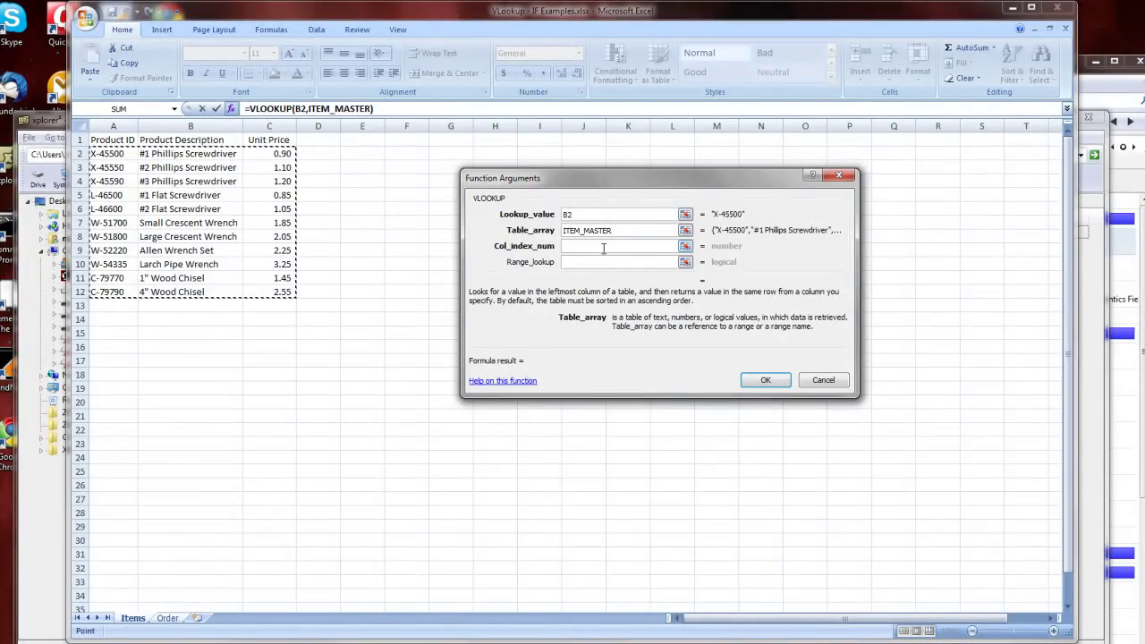
# Step: Set the VLOOKUP Col_index_num to 2 to return the product description
pyautogui.click(604, 247)
pyautogui.click(604, 248)
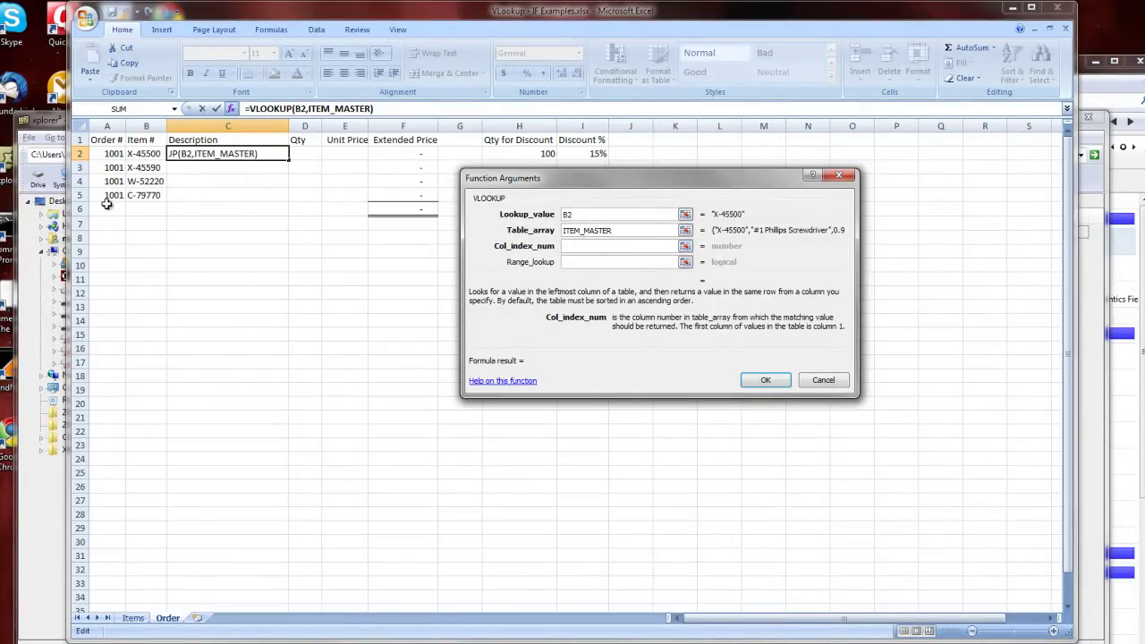
pyautogui.click(132, 618)
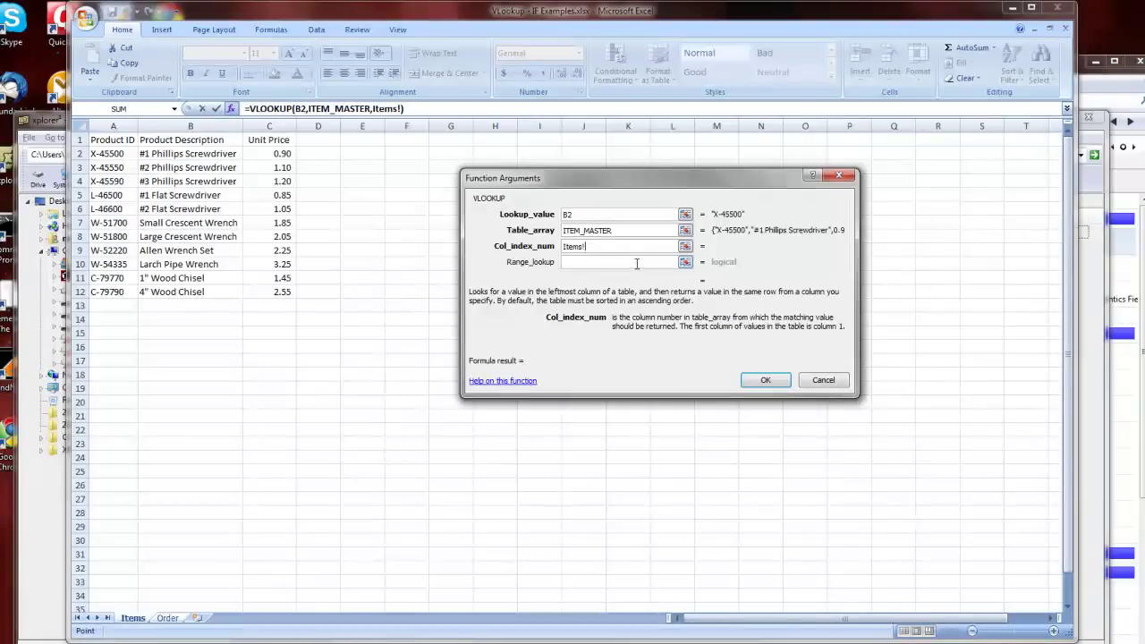
pyautogui.click(167, 617)
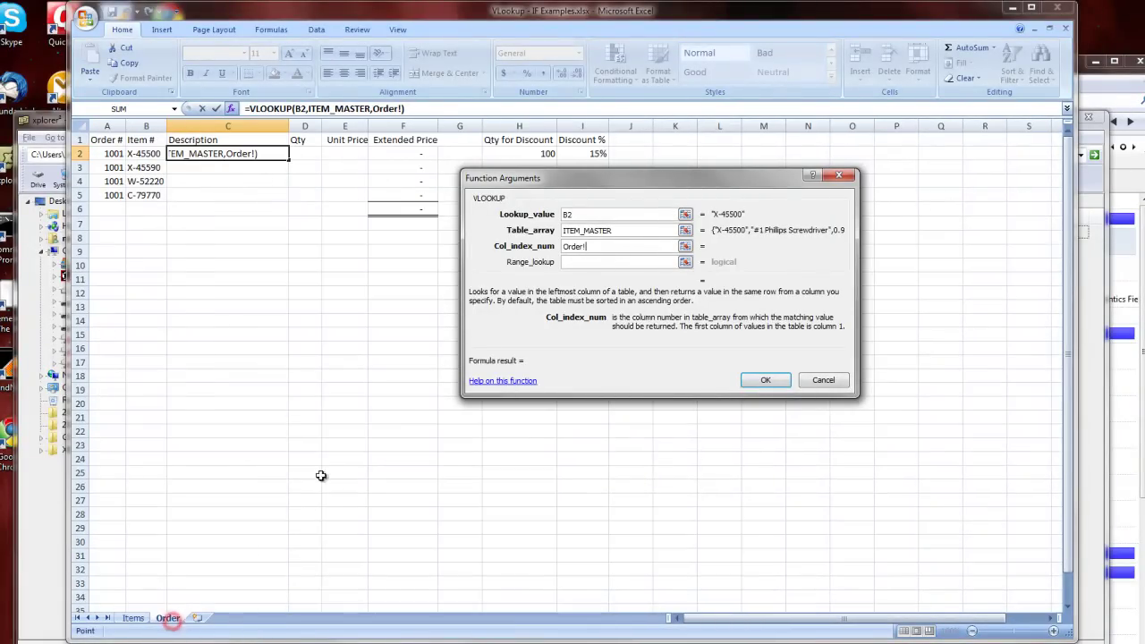
pyautogui.moveTo(597, 248); pyautogui.dragTo(538, 251)
pyautogui.write('2')
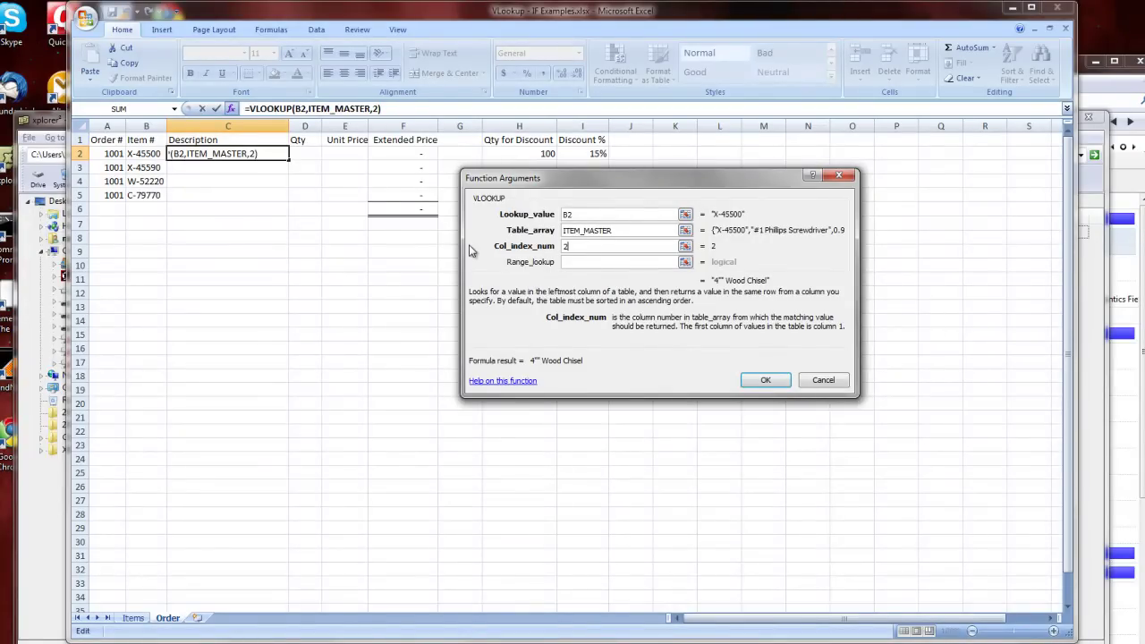
# Step: Set Range_lookup to FALSE for an exact match and finish the VLOOKUP formula in C2
pyautogui.press('Tab')
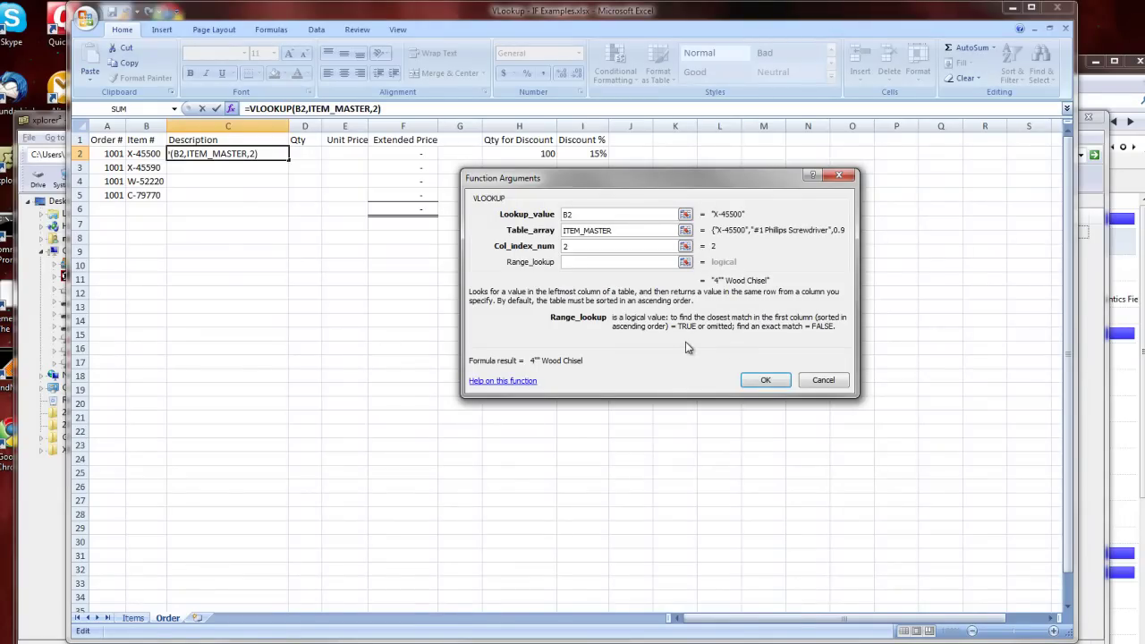
pyautogui.write('FALSE')
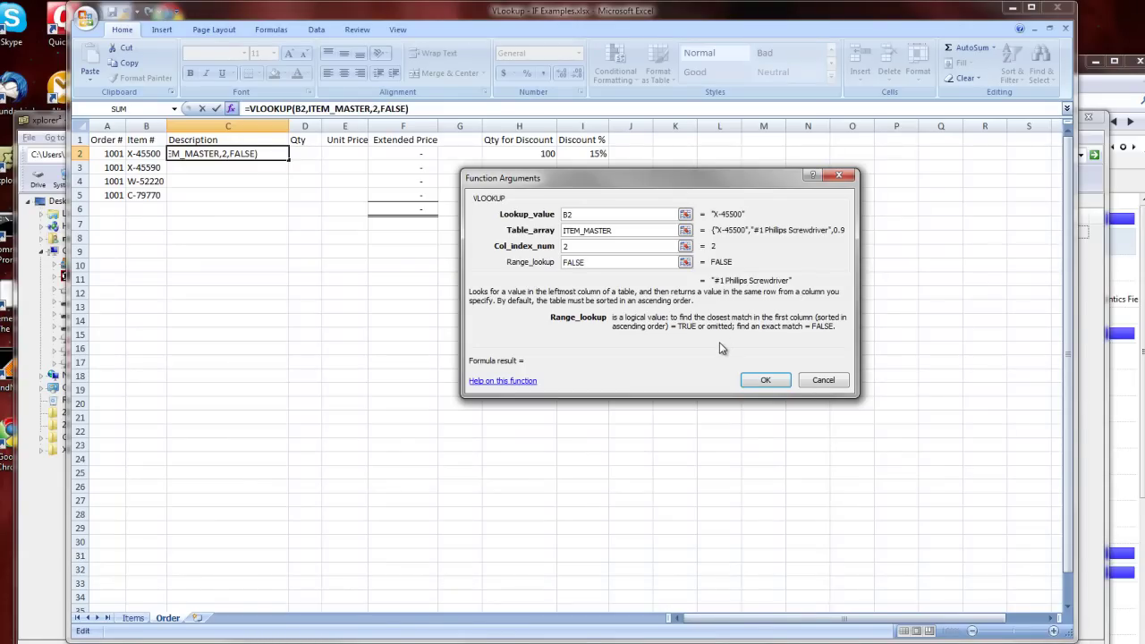
pyautogui.click(765, 381)
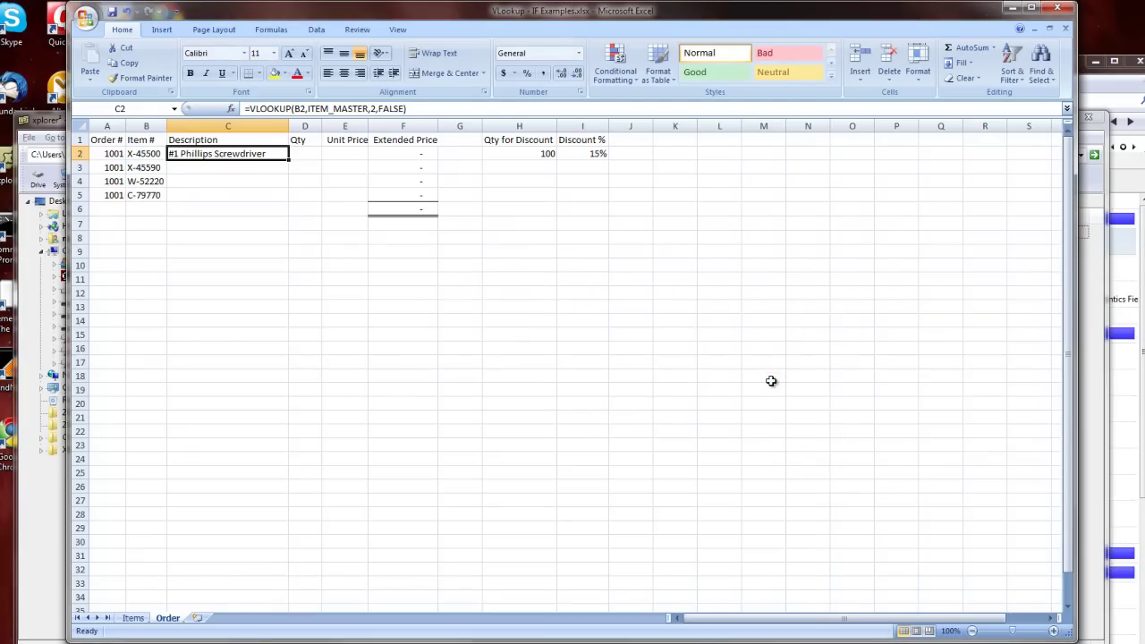
# Step: Copy the VLOOKUP formula from C2 down through C5 in the Description column
pyautogui.press('Down')
pyautogui.press('Up')
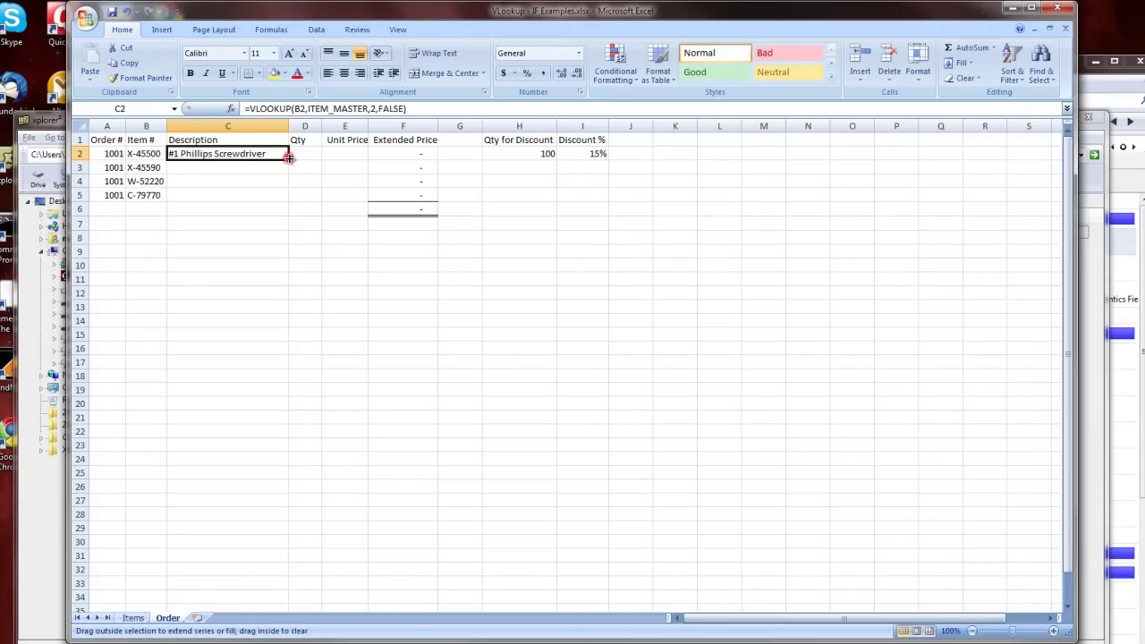
pyautogui.moveTo(290, 157); pyautogui.dragTo(290, 202)
# Step: Review the copied Description formulas and check item X-45590 against its entry on the Items sheet
pyautogui.press('Up')
pyautogui.press('Down')
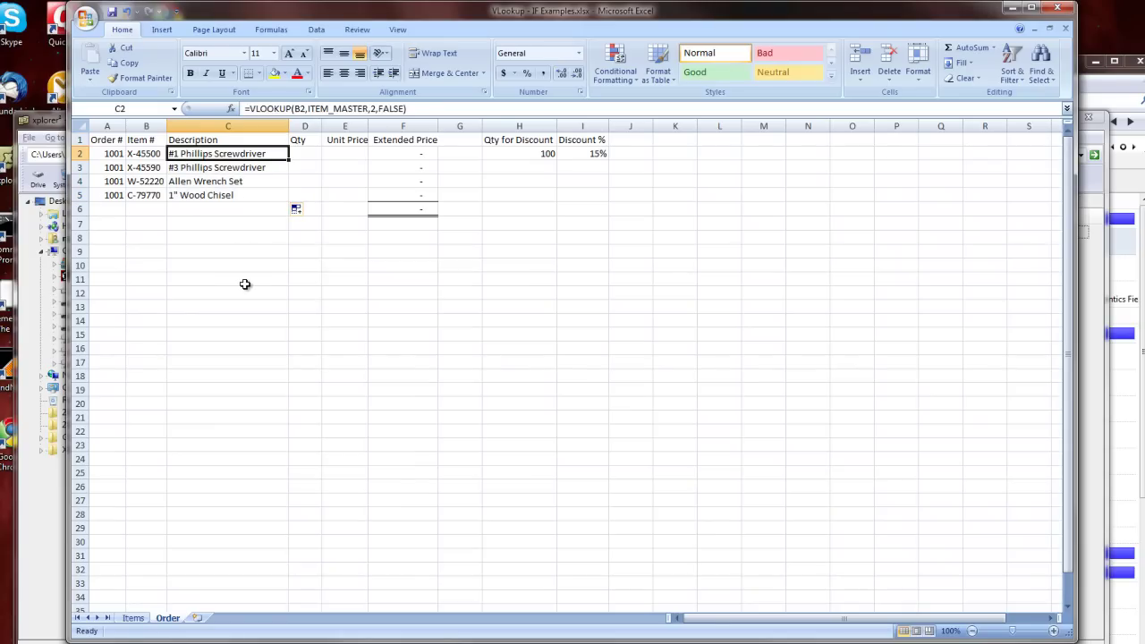
pyautogui.press('Down')
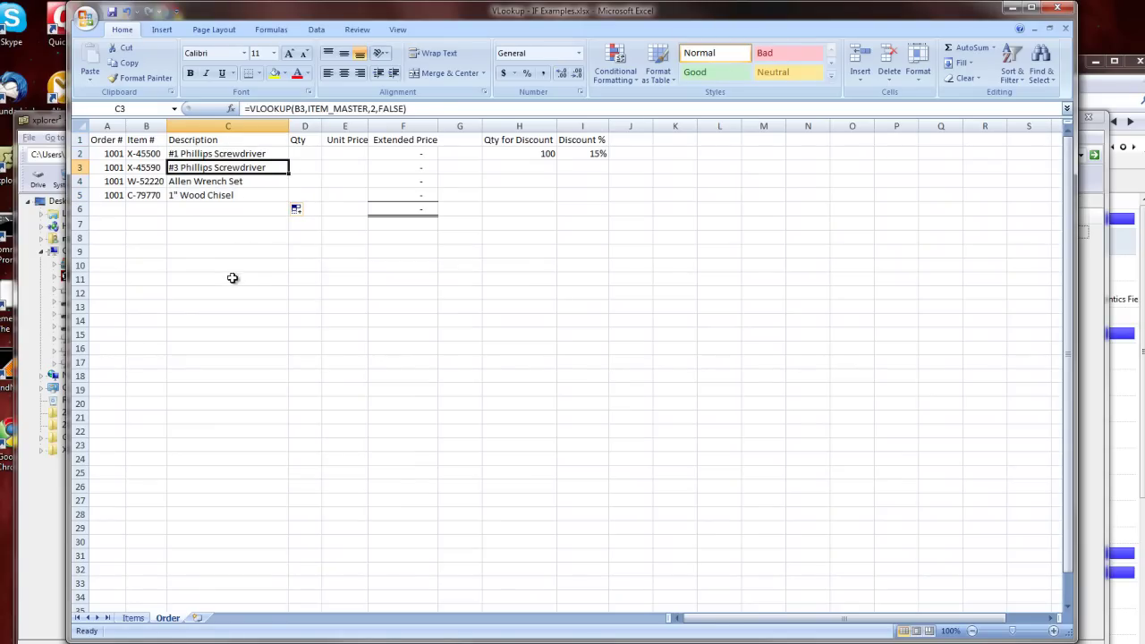
pyautogui.click(132, 618)
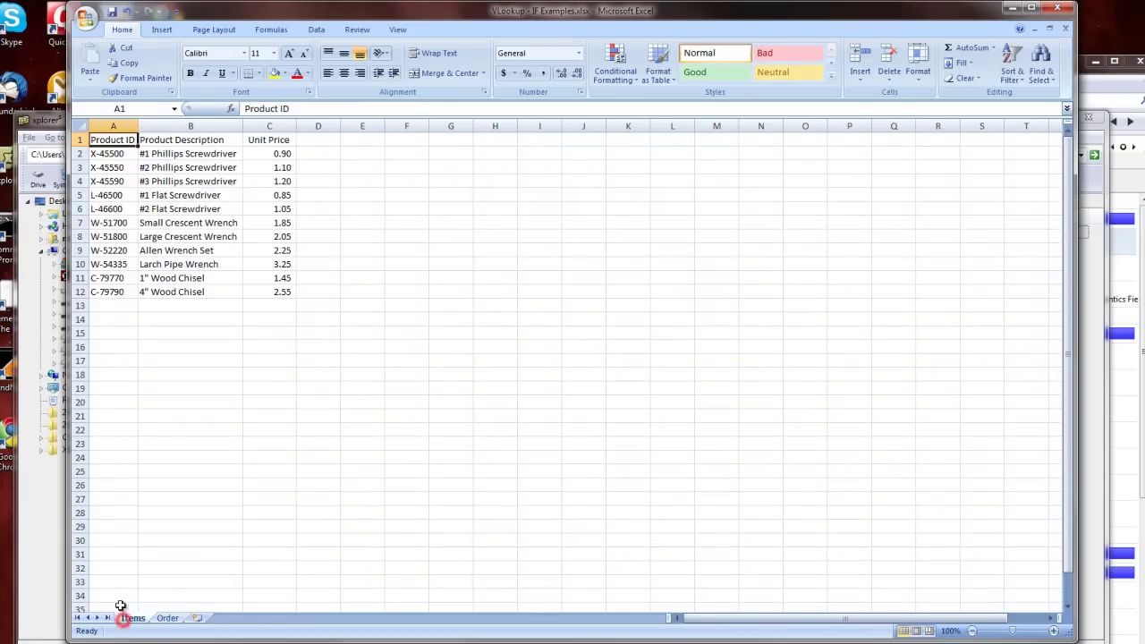
pyautogui.click(132, 182)
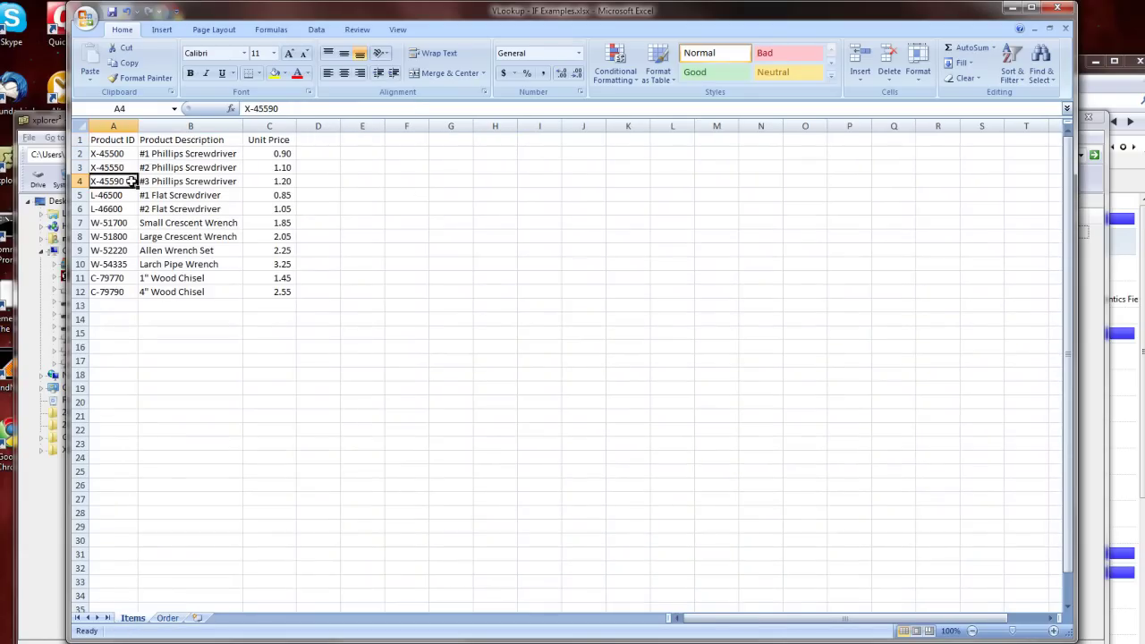
pyautogui.click(167, 618)
pyautogui.press('Down')
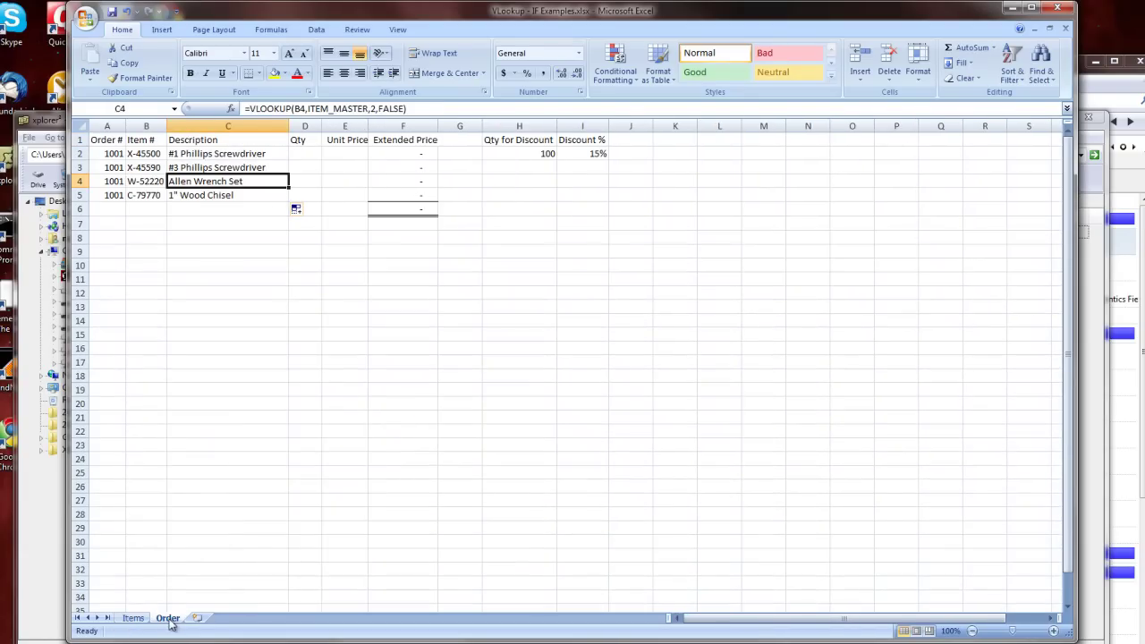
# Step: Check the descriptions for items W-52220 and C-79770 on the Order sheet against their entries on the Items sheet
pyautogui.click(136, 619)
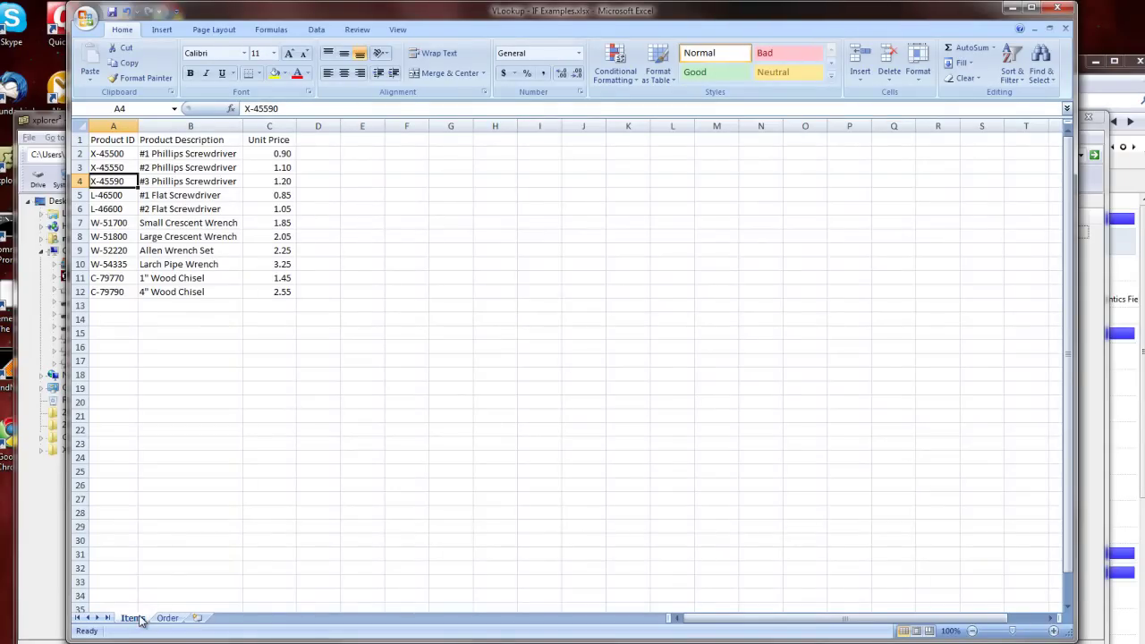
pyautogui.press('Down')
pyautogui.press('Down')
pyautogui.press('Down')
pyautogui.press('Down')
pyautogui.press('Down')
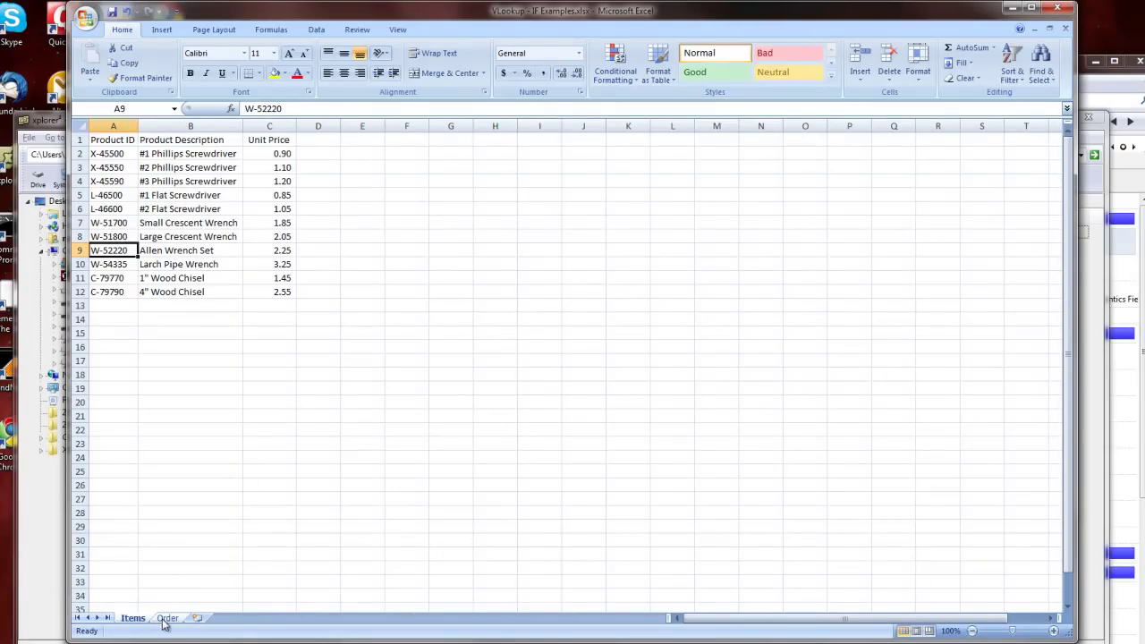
pyautogui.click(164, 621)
pyautogui.press('Down')
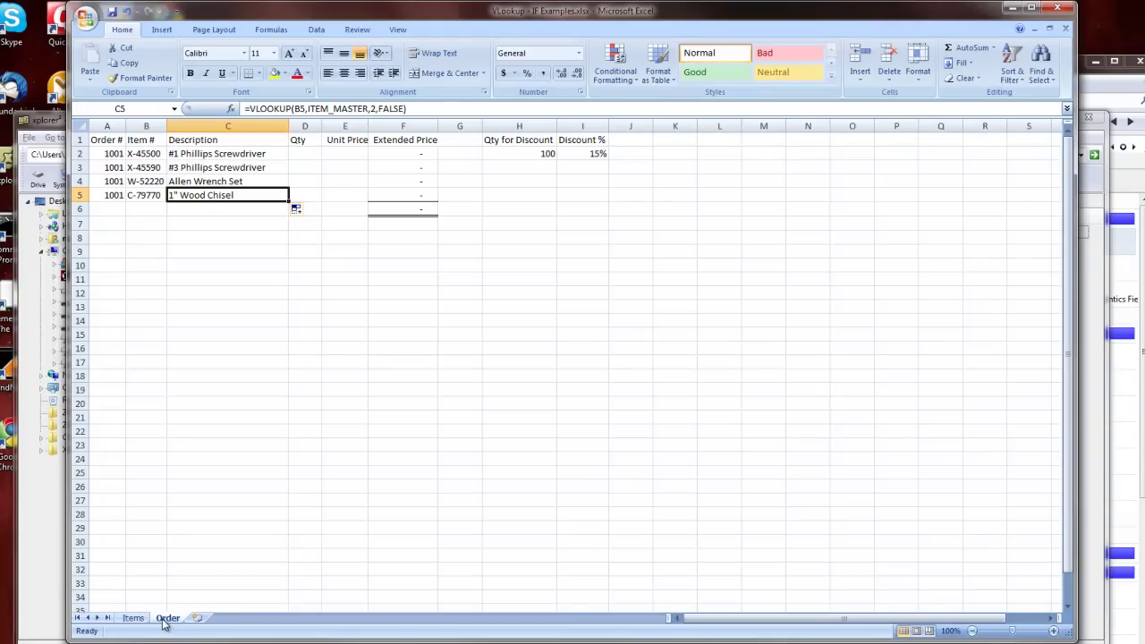
pyautogui.click(145, 622)
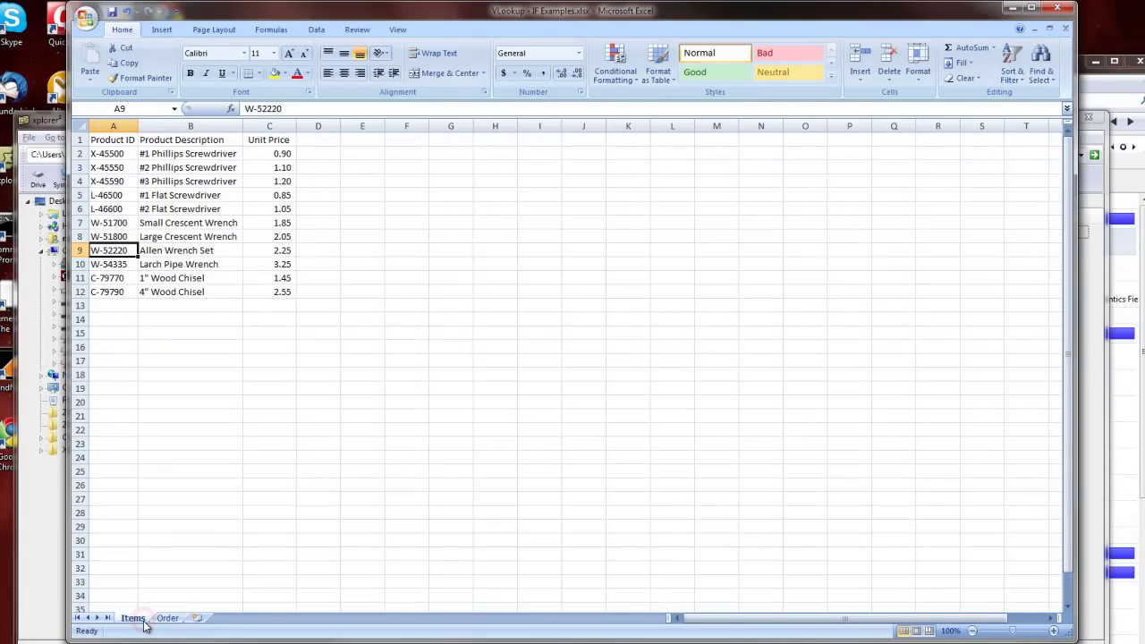
pyautogui.press('Down')
pyautogui.press('Down')
pyautogui.click(168, 618)
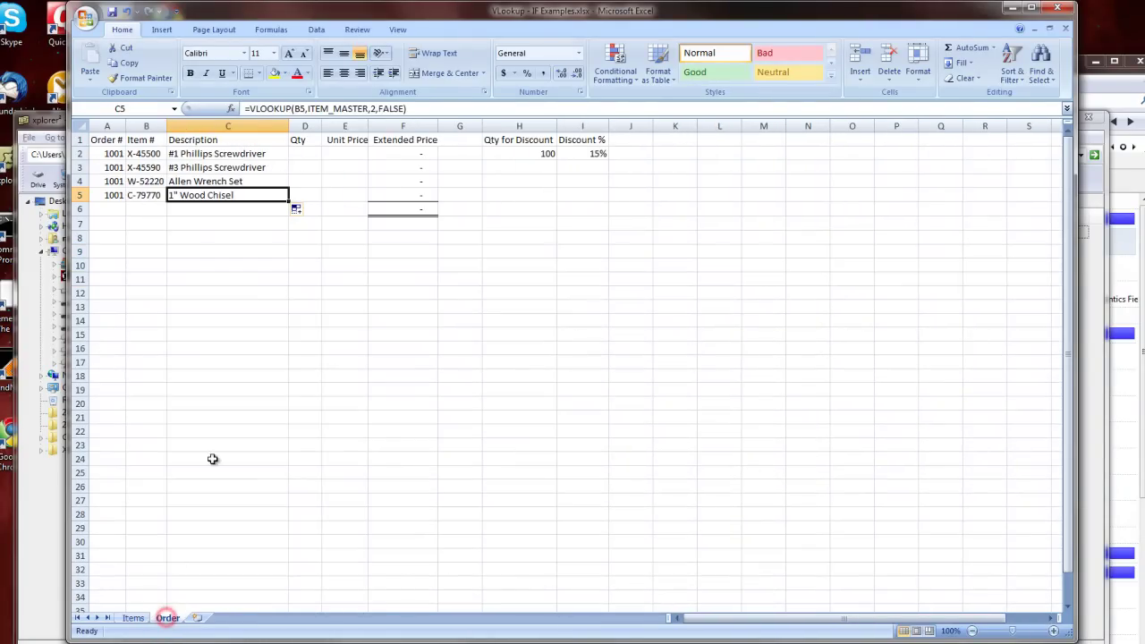
# Step: Make the lookup value in the C2 VLOOKUP formula an absolute reference, $B$2
pyautogui.press('Right')
pyautogui.press('Right')
pyautogui.press('Up')
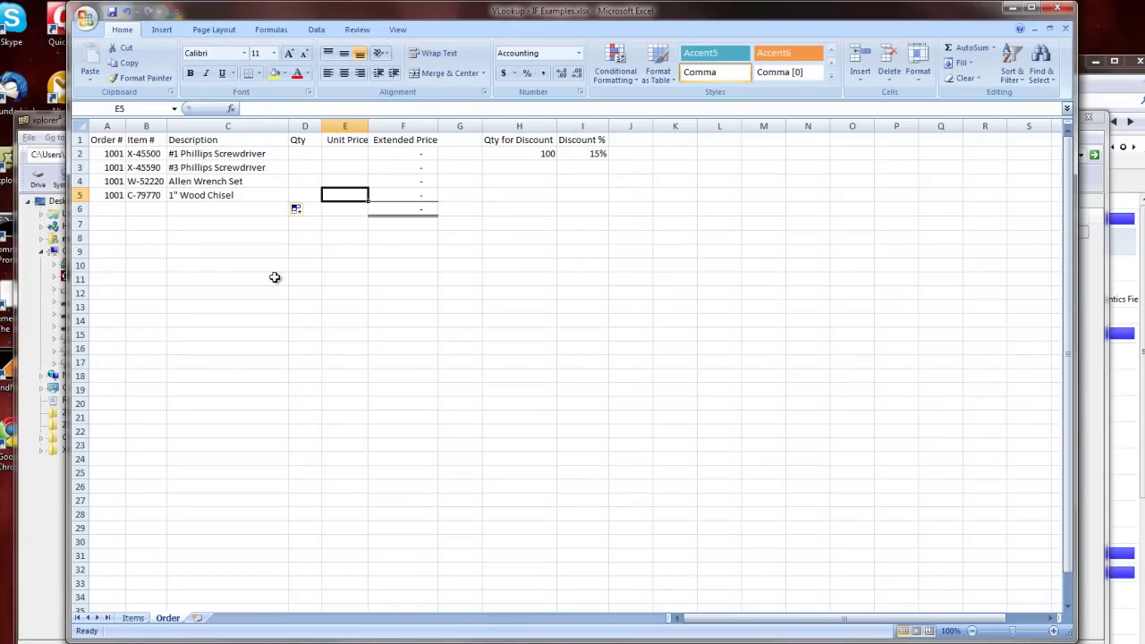
pyautogui.press('Up')
pyautogui.press('Up')
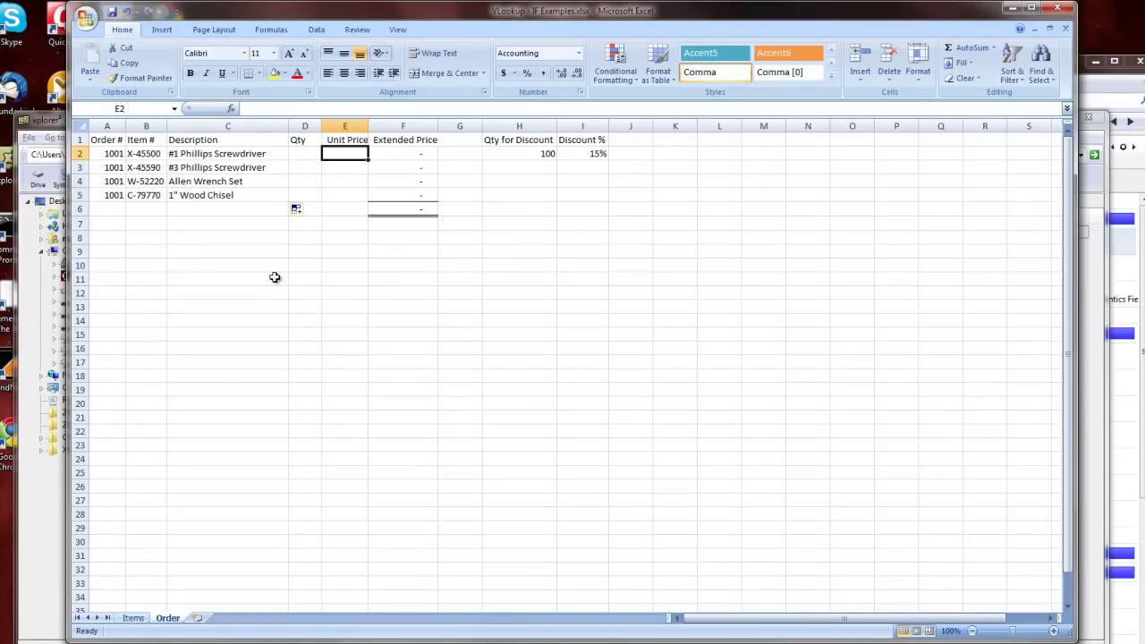
pyautogui.press('Left')
pyautogui.press('Left')
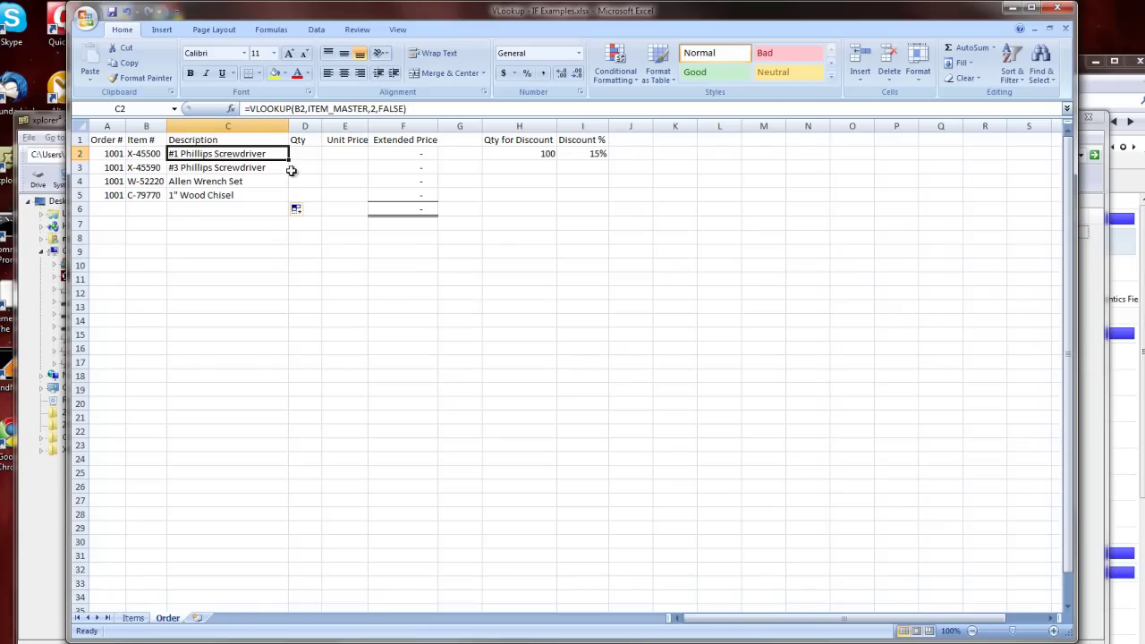
pyautogui.click(301, 108)
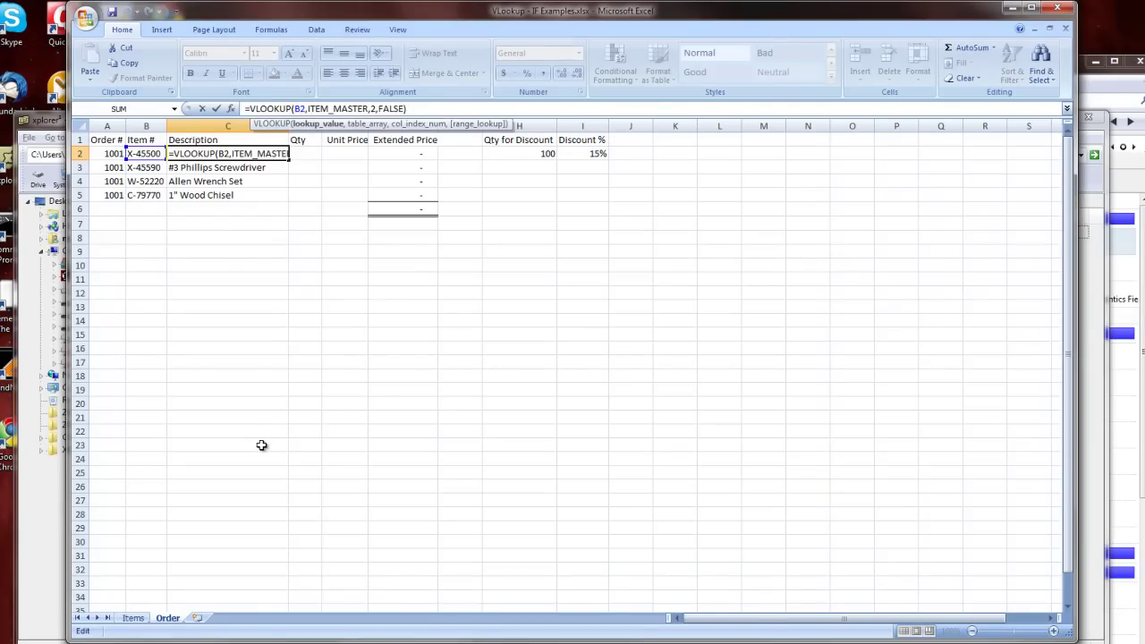
pyautogui.press('F4')
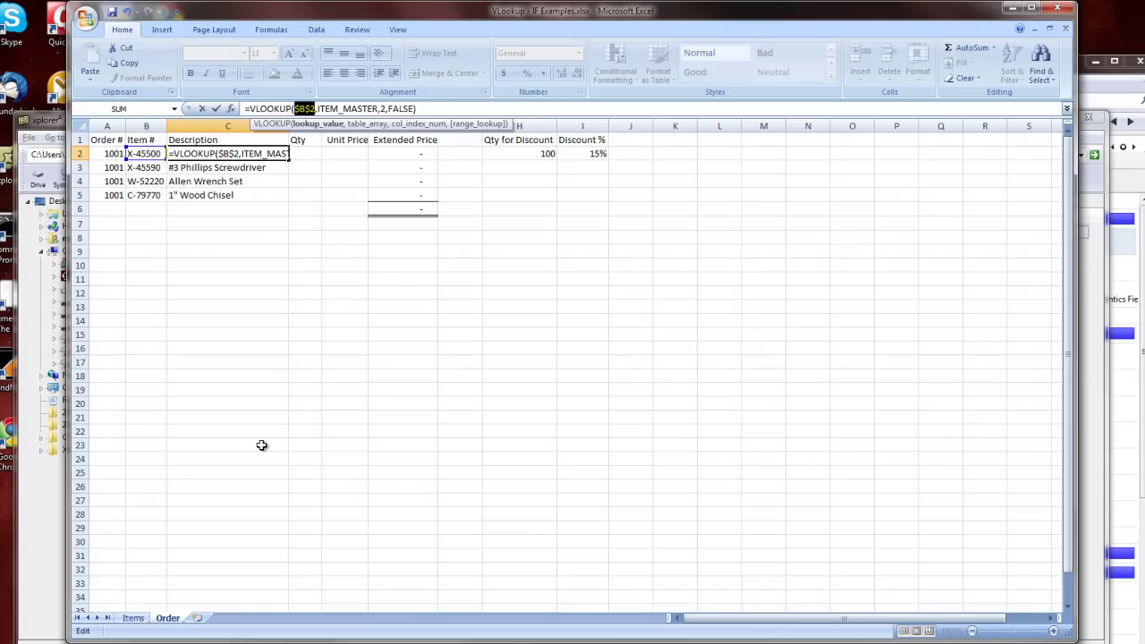
pyautogui.hotkey('ctrl', 'Return')
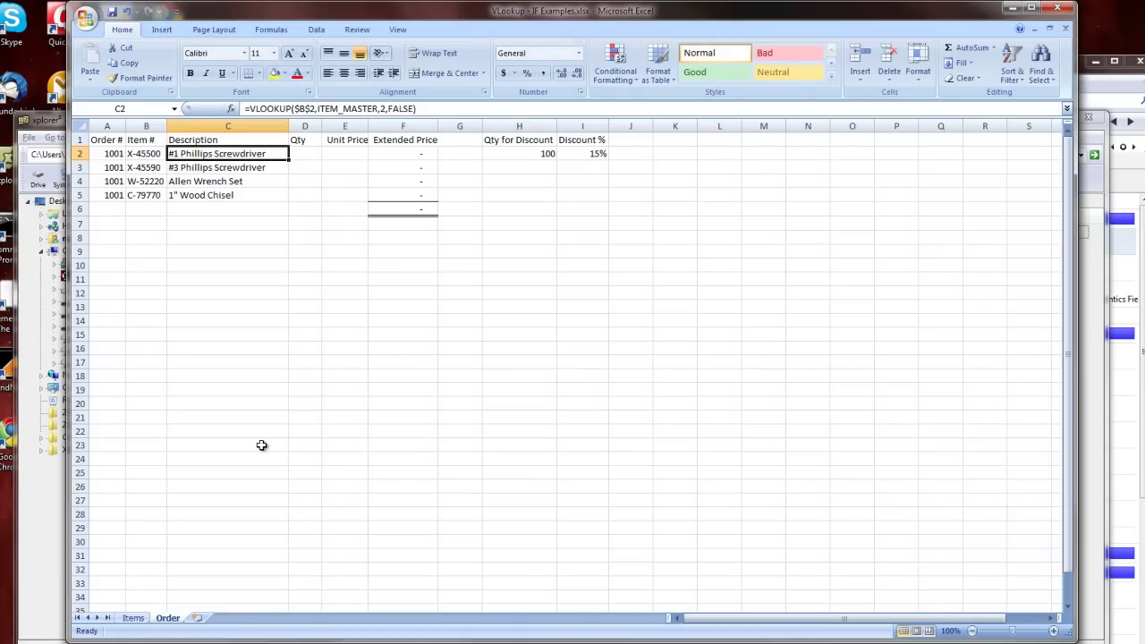
# Step: Try copying the VLOOKUP formula from C3 to Unit Price cell E3, inspect its lookup reference, and clear E3
pyautogui.press('Down')
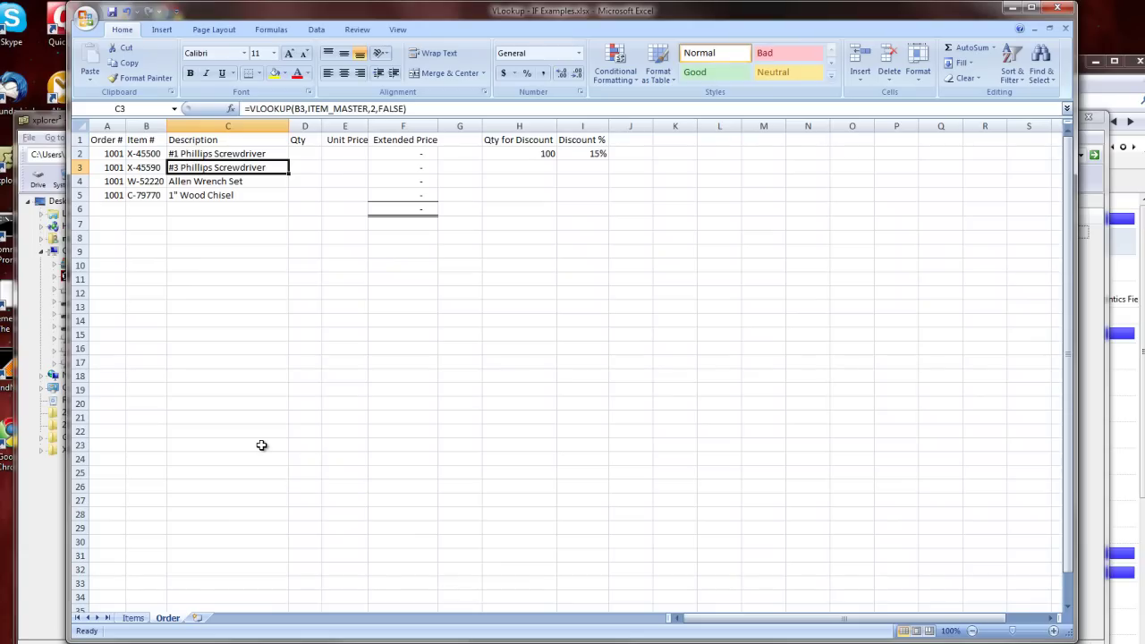
pyautogui.hotkey('ctrl', 'c')
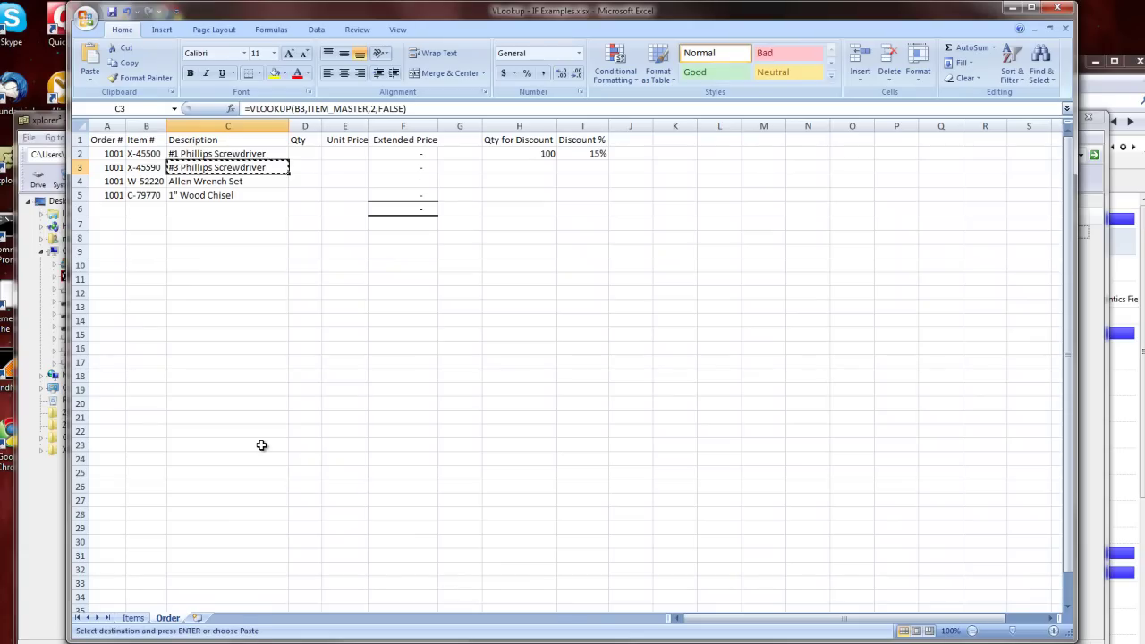
pyautogui.press('Right')
pyautogui.press('Right')
pyautogui.press('Return')
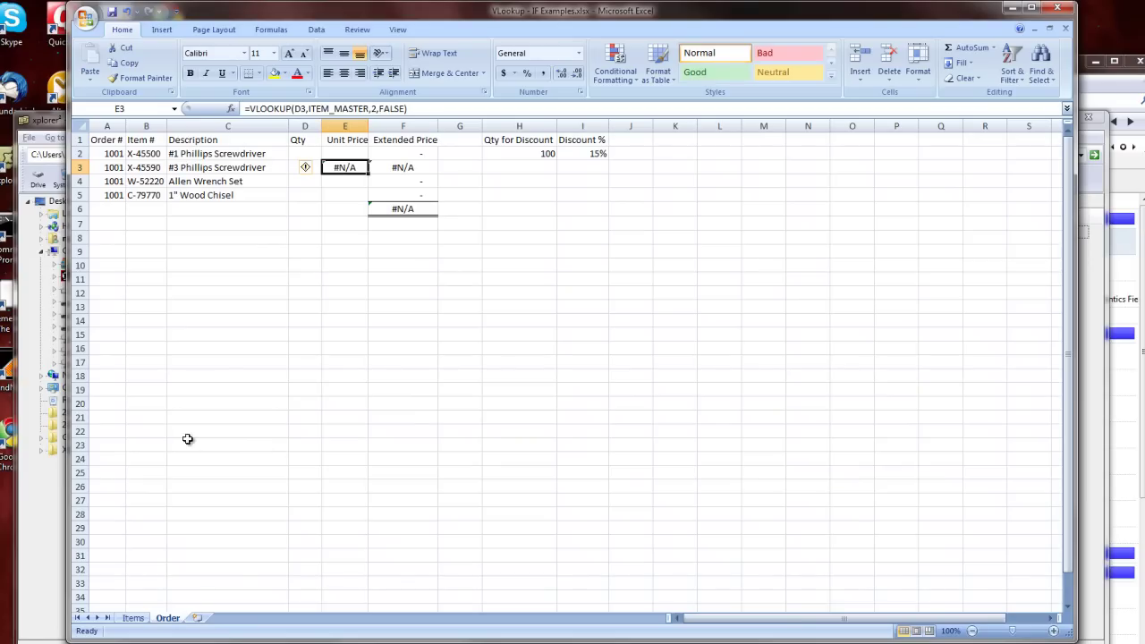
pyautogui.click(294, 168)
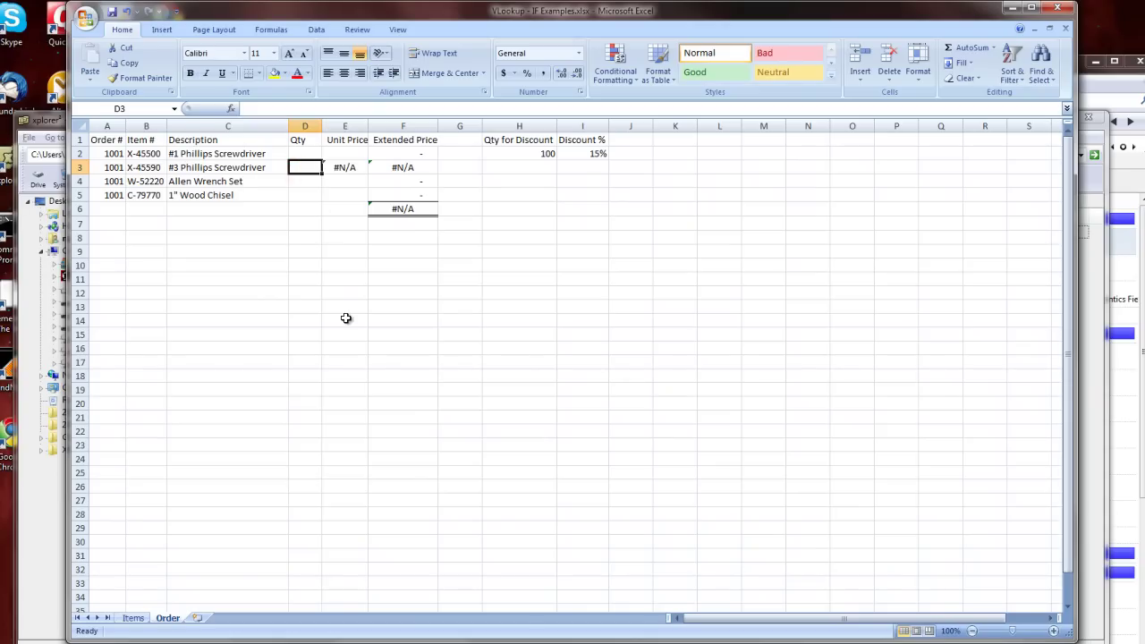
pyautogui.press('Right')
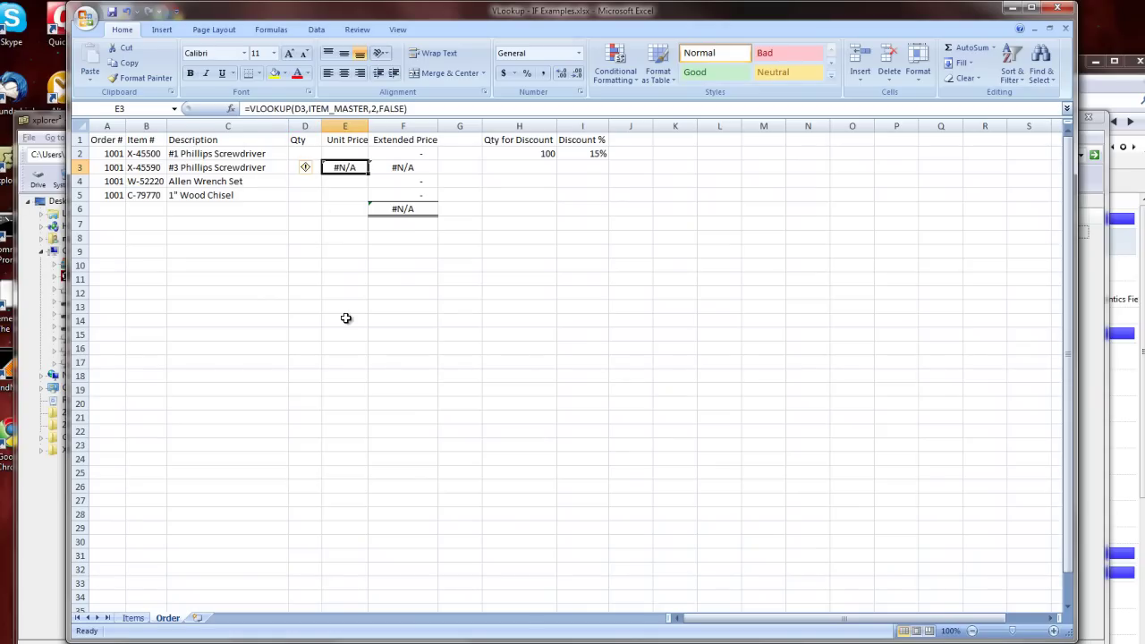
pyautogui.press('Delete')
# Step: Copy the VLOOKUP formula with the absolute reference from C2 into Unit Price cell E2
pyautogui.press('Up')
pyautogui.press('Left')
pyautogui.press('Left')
pyautogui.press('Left')
pyautogui.press('Right')
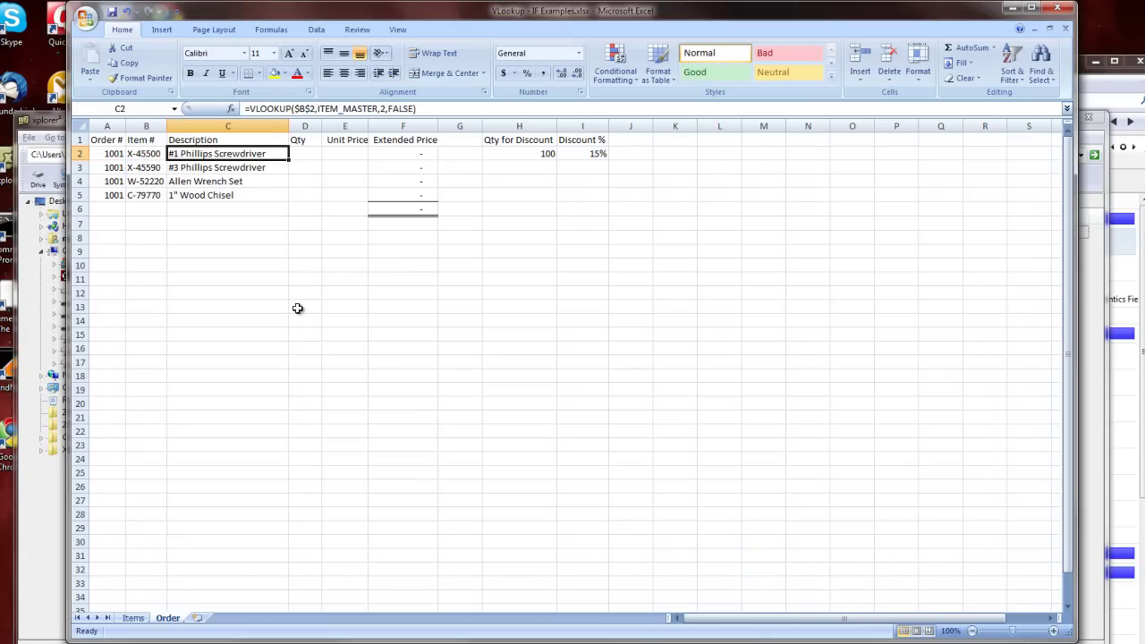
pyautogui.rightClick(235, 153)
pyautogui.click(266, 177)
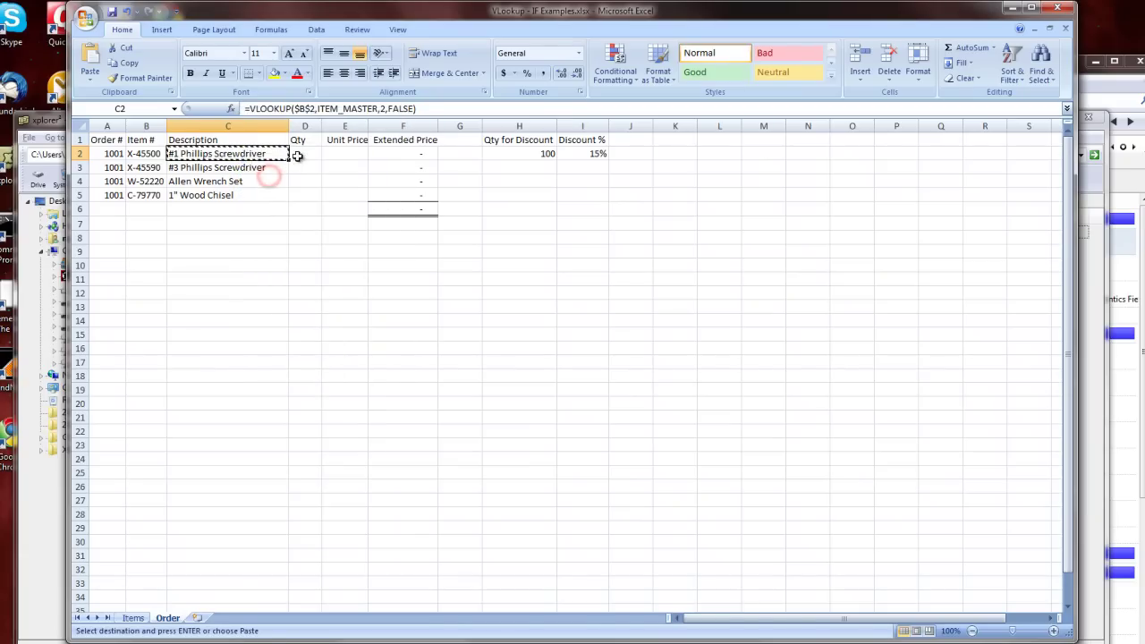
pyautogui.click(350, 153)
pyautogui.rightClick(350, 153)
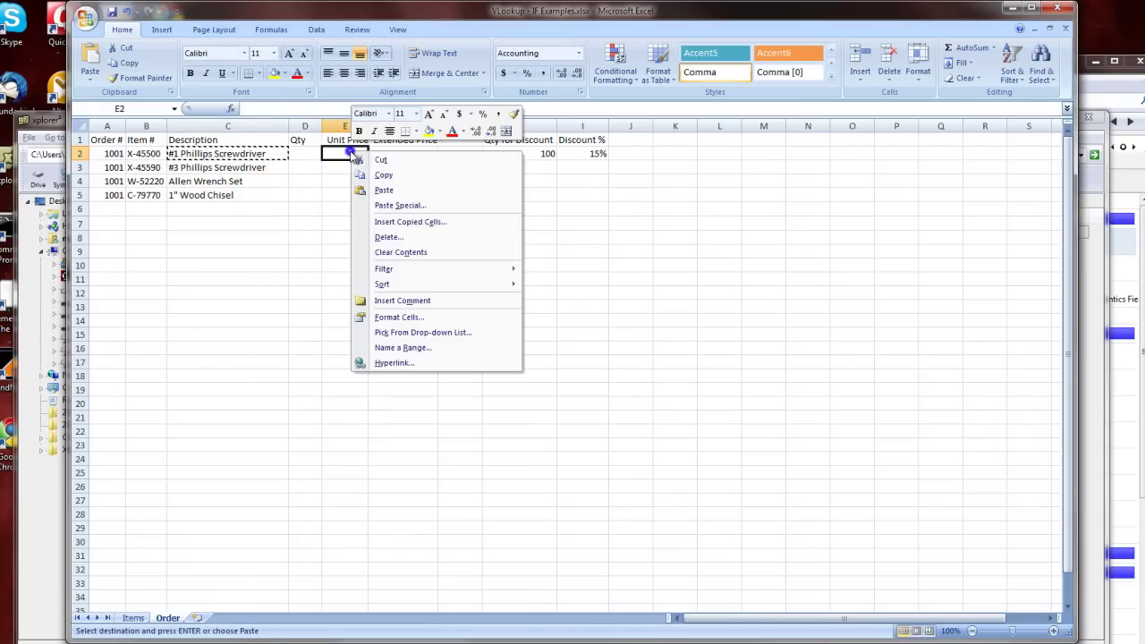
pyautogui.click(385, 189)
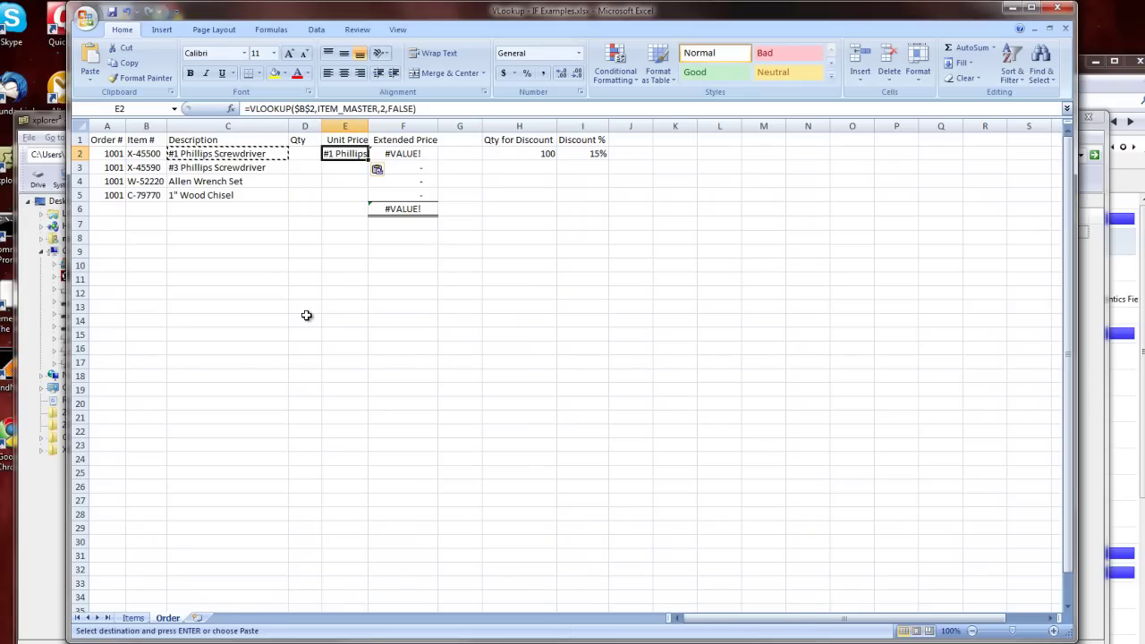
# Step: Check the Unit Price column on the Items sheet and set the column index in Order cell E2's VLOOKUP to 3
pyautogui.click(133, 618)
pyautogui.click(274, 153)
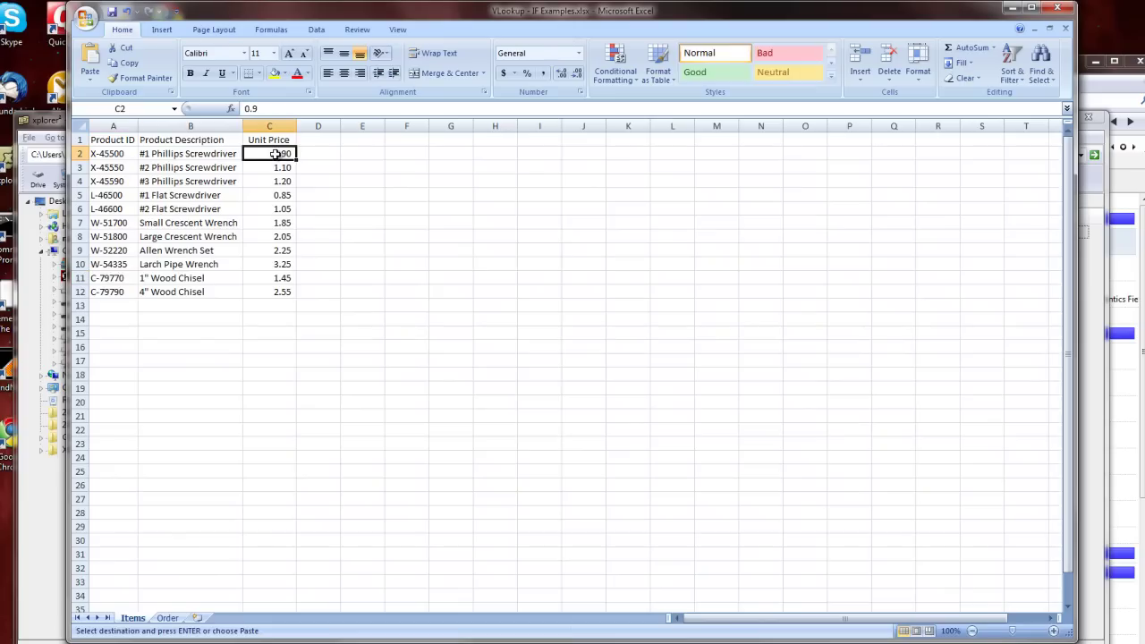
pyautogui.click(167, 618)
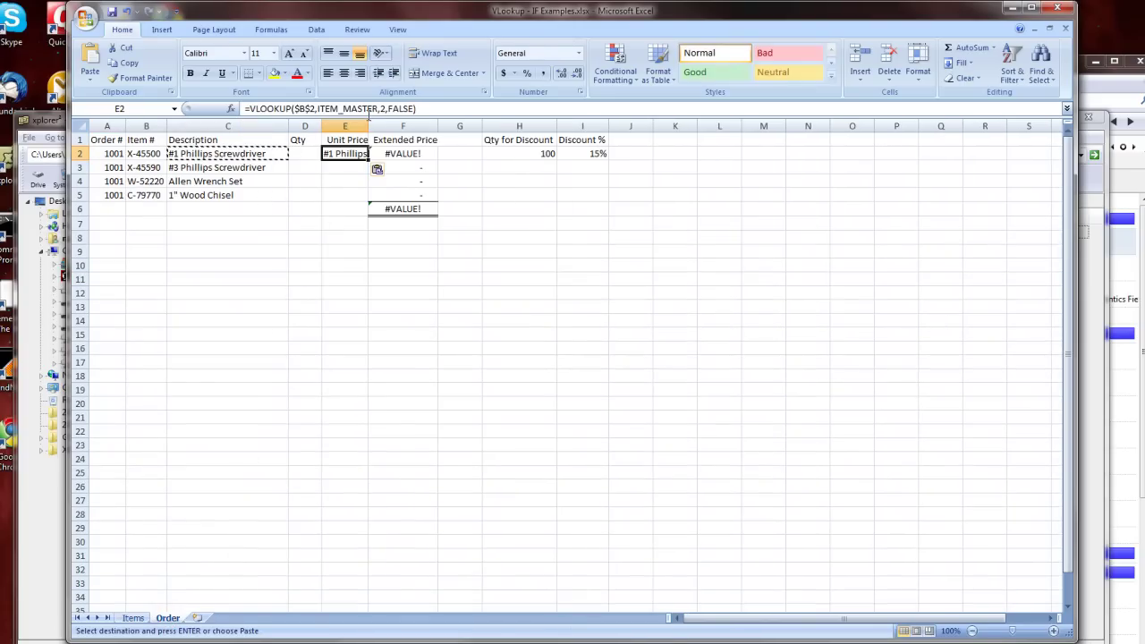
pyautogui.press('F2')
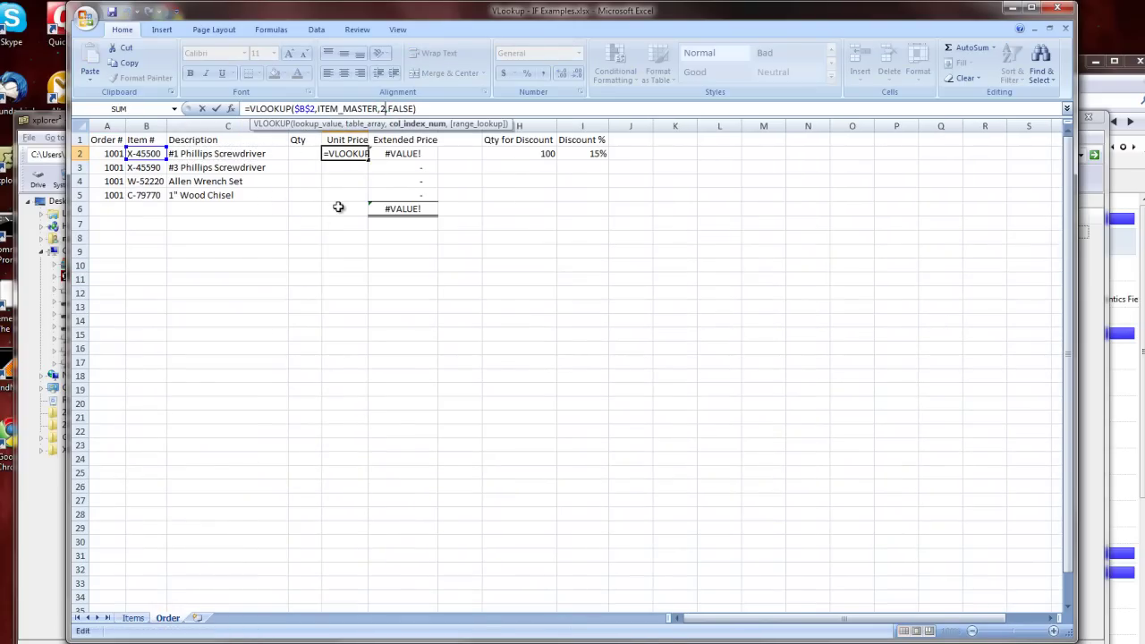
pyautogui.press('BackSpace')
pyautogui.write('3')
pyautogui.hotkey('ctrl', 'Return')
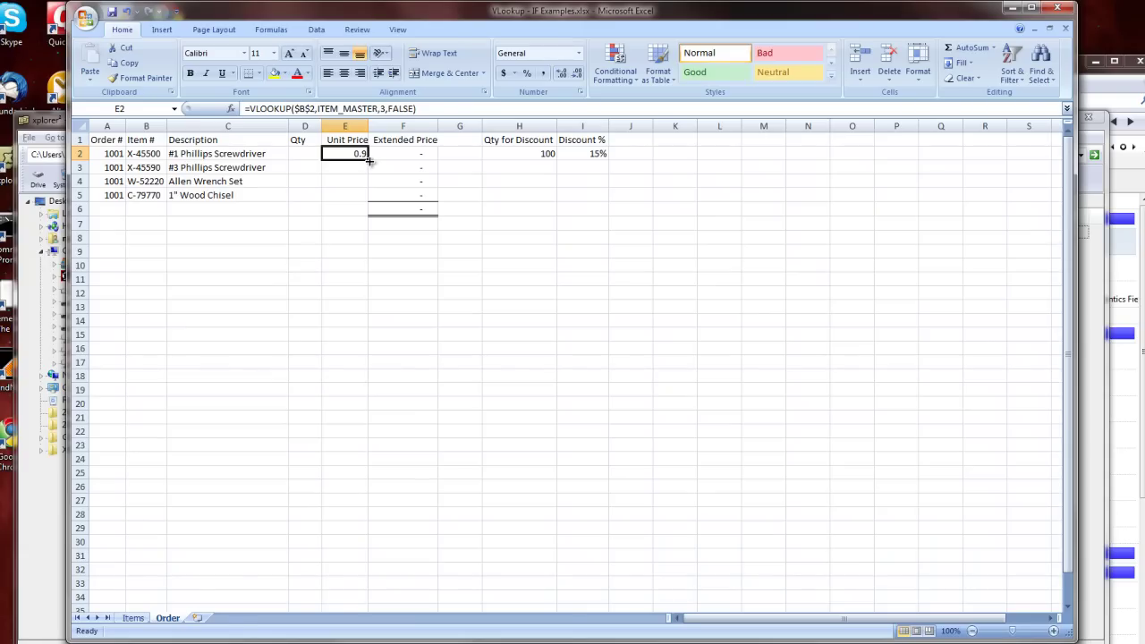
# Step: Copy the Unit Price formula from E2 down to E3 and compare the lookup references in both cells
pyautogui.moveTo(369, 161); pyautogui.dragTo(373, 171)
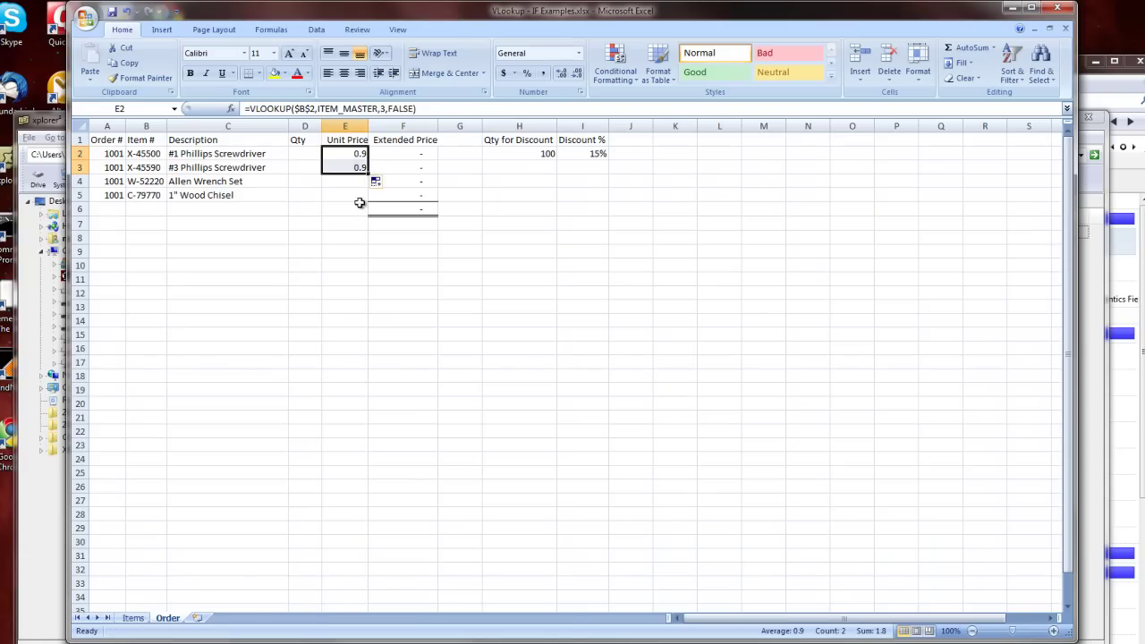
pyautogui.click(349, 166)
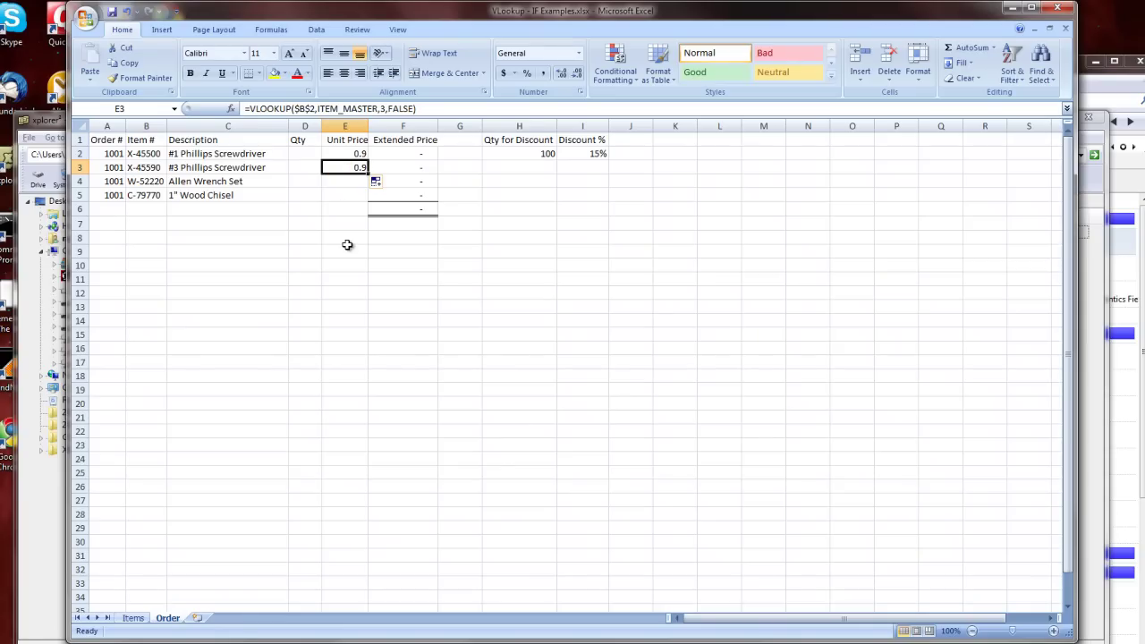
pyautogui.press('Up')
pyautogui.press('Down')
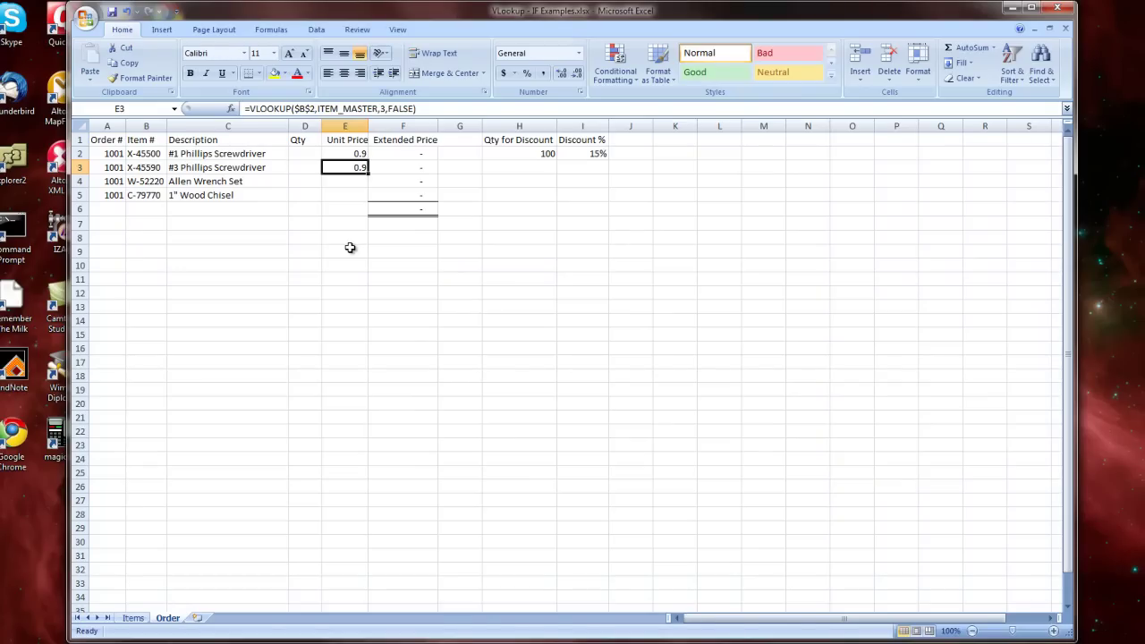
pyautogui.click(340, 157)
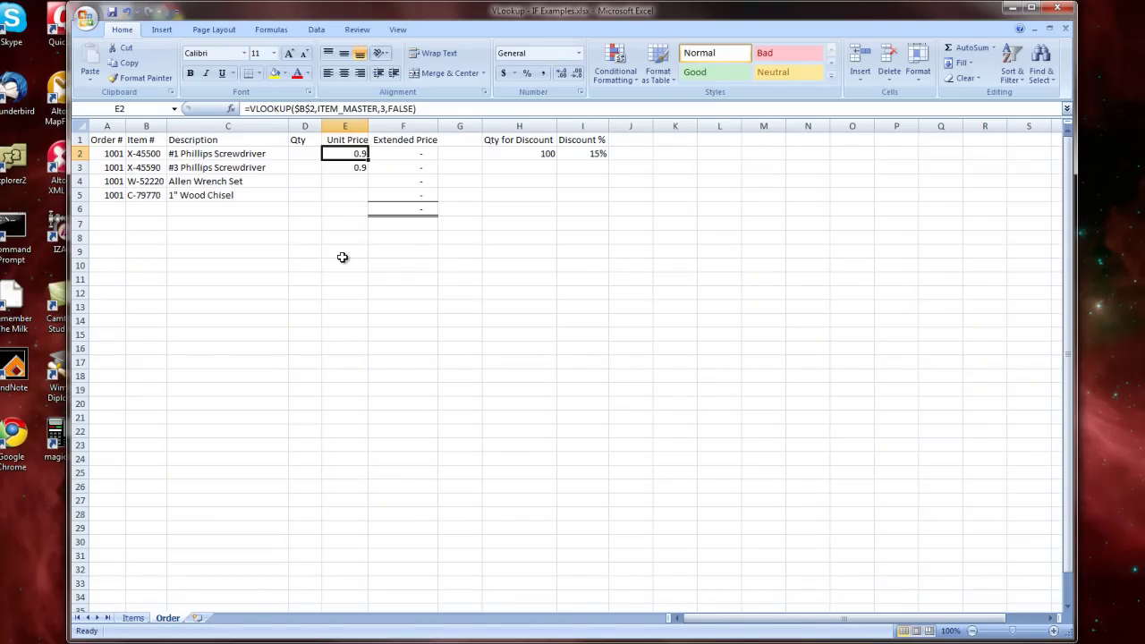
pyautogui.press('Down')
pyautogui.press('Down')
pyautogui.press('Up')
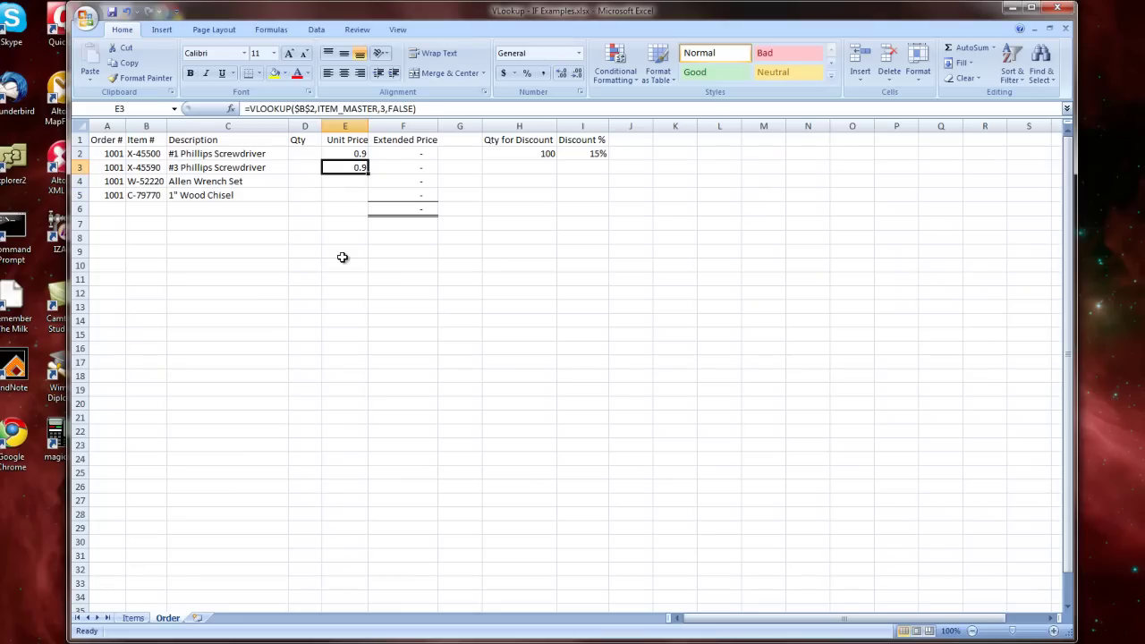
# Step: Change the lookup value in E2's VLOOKUP formula to the mixed reference $B2 and copy the formula down to E3
pyautogui.press('Up')
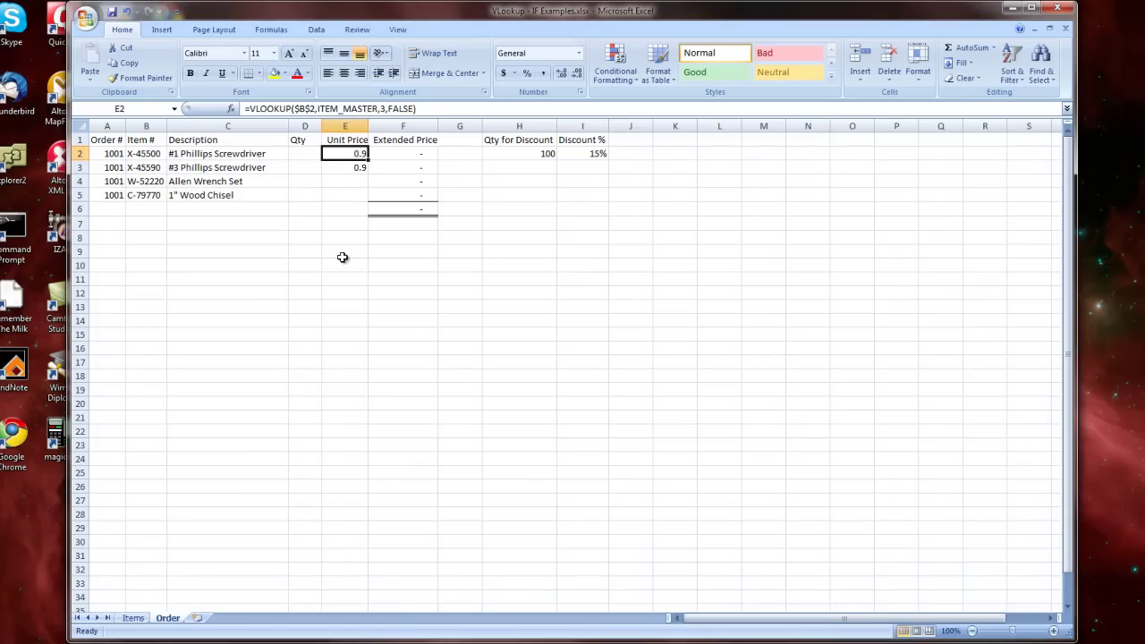
pyautogui.press('F2')
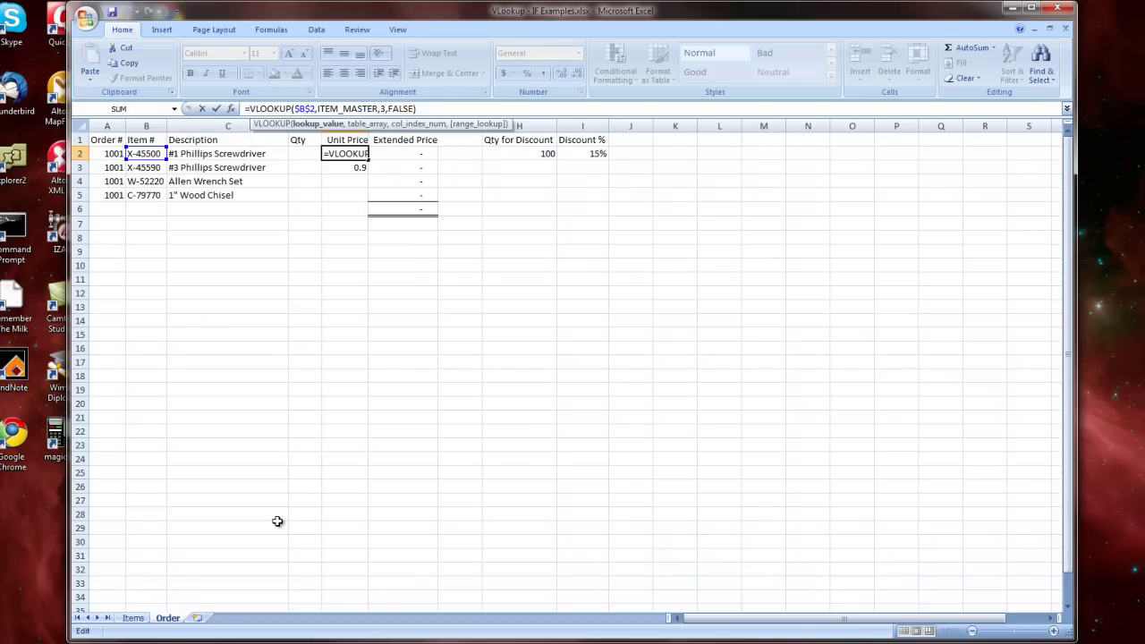
pyautogui.press('F4')
pyautogui.press('F4')
pyautogui.press('F4')
pyautogui.press('F4')
pyautogui.press('F4')
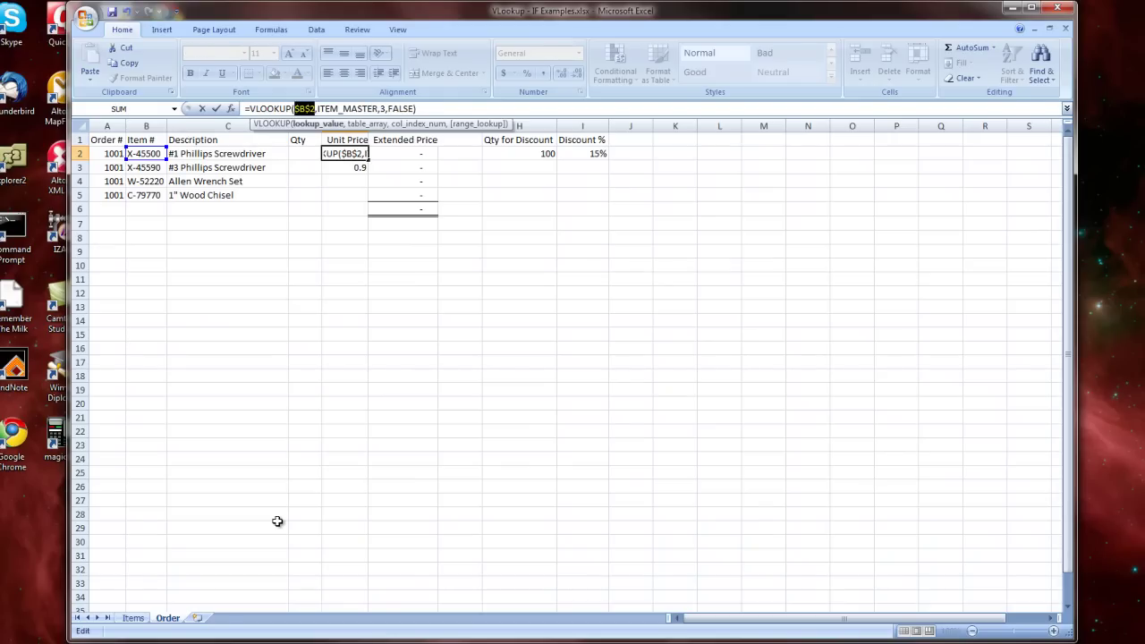
pyautogui.press('F4')
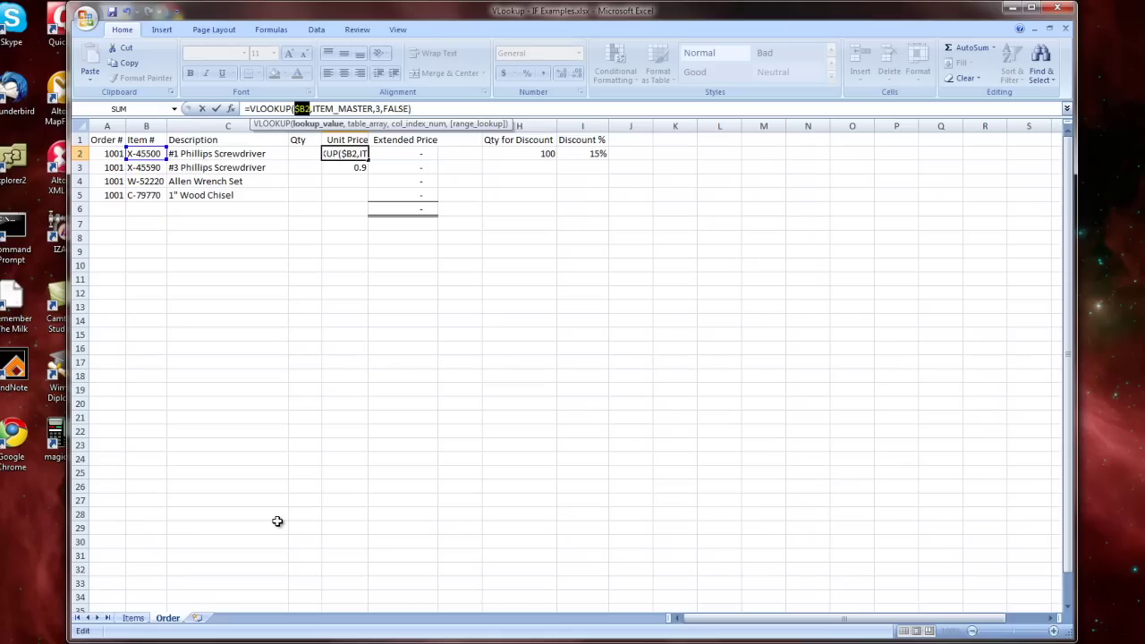
pyautogui.hotkey('ctrl', 'Return')
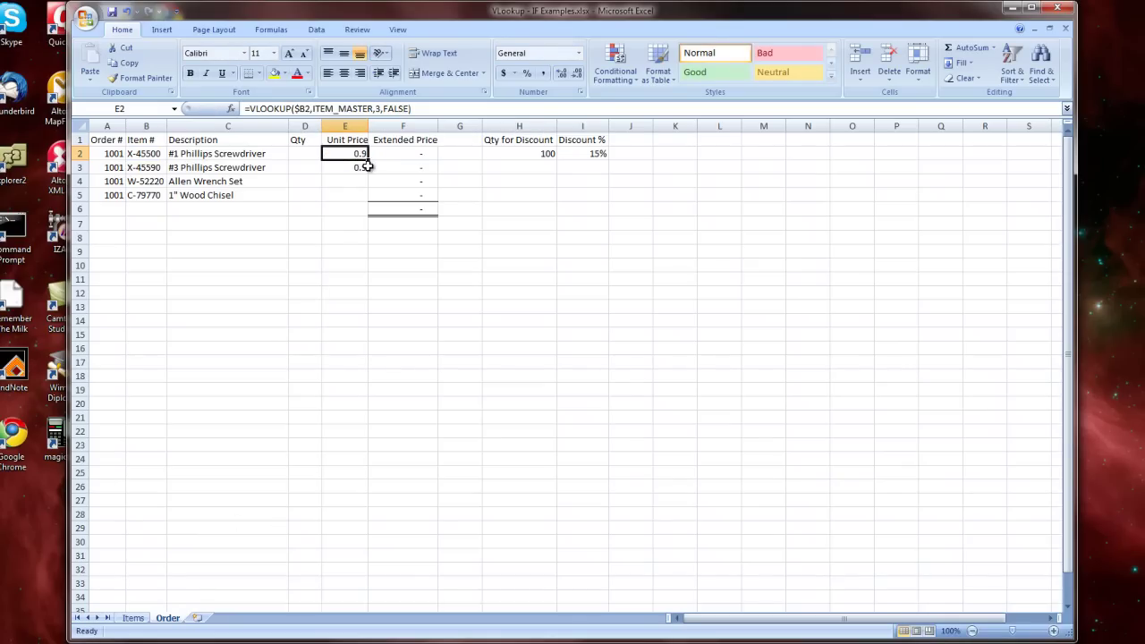
pyautogui.moveTo(368, 161); pyautogui.dragTo(367, 174)
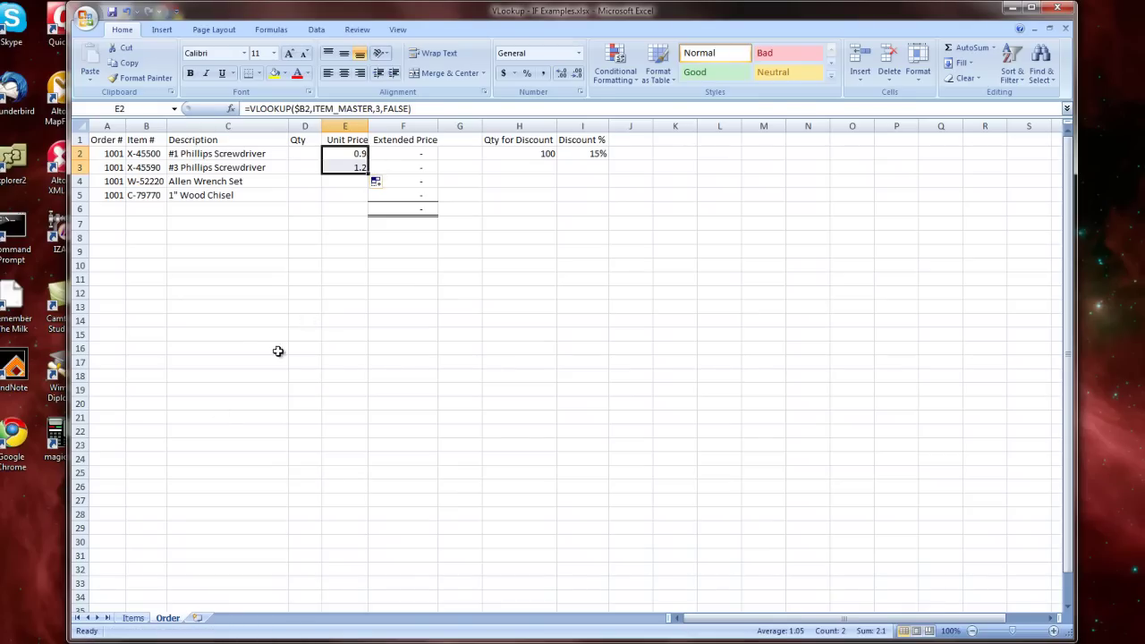
# Step: Check the unit prices on the Items sheet and copy the Order sheet's Unit Price formula down through E5
pyautogui.click(131, 619)
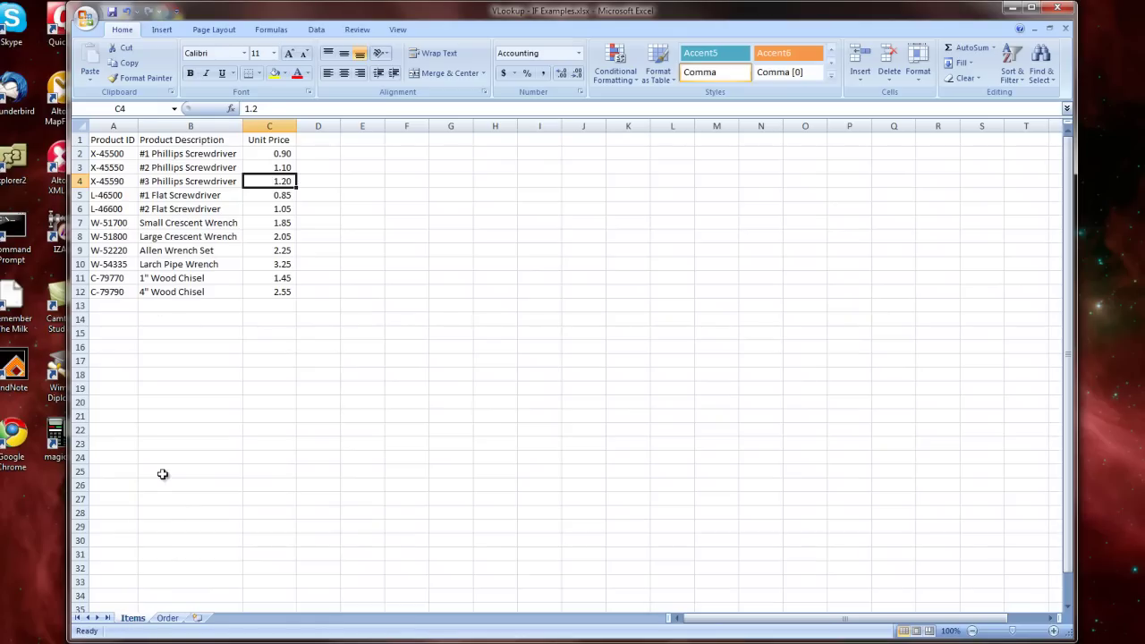
pyautogui.click(166, 618)
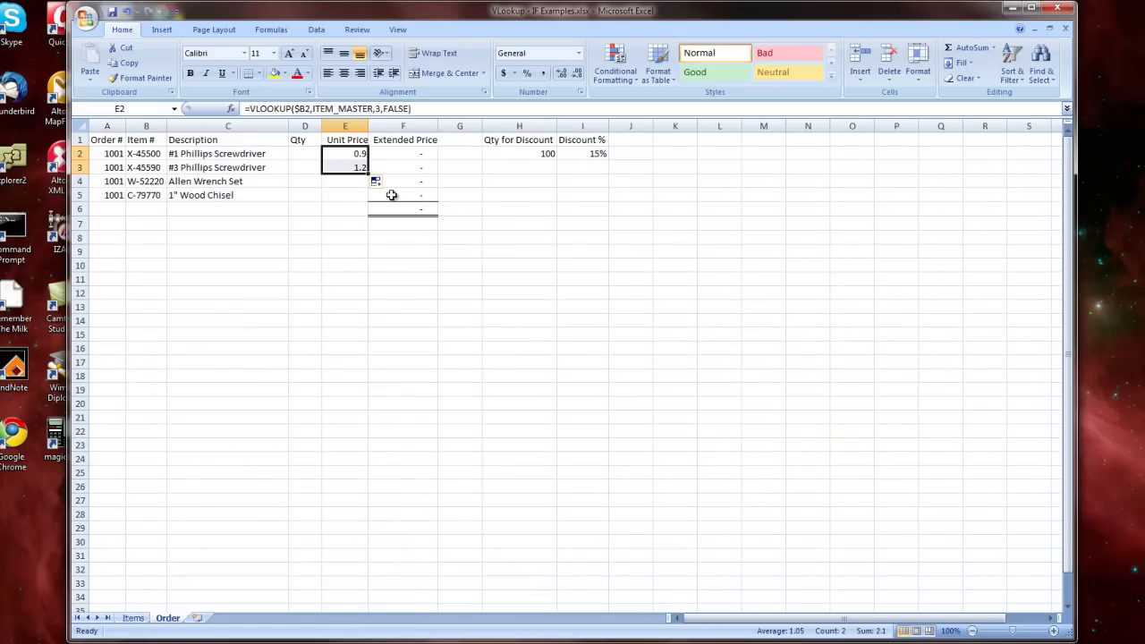
pyautogui.moveTo(367, 173); pyautogui.dragTo(373, 200)
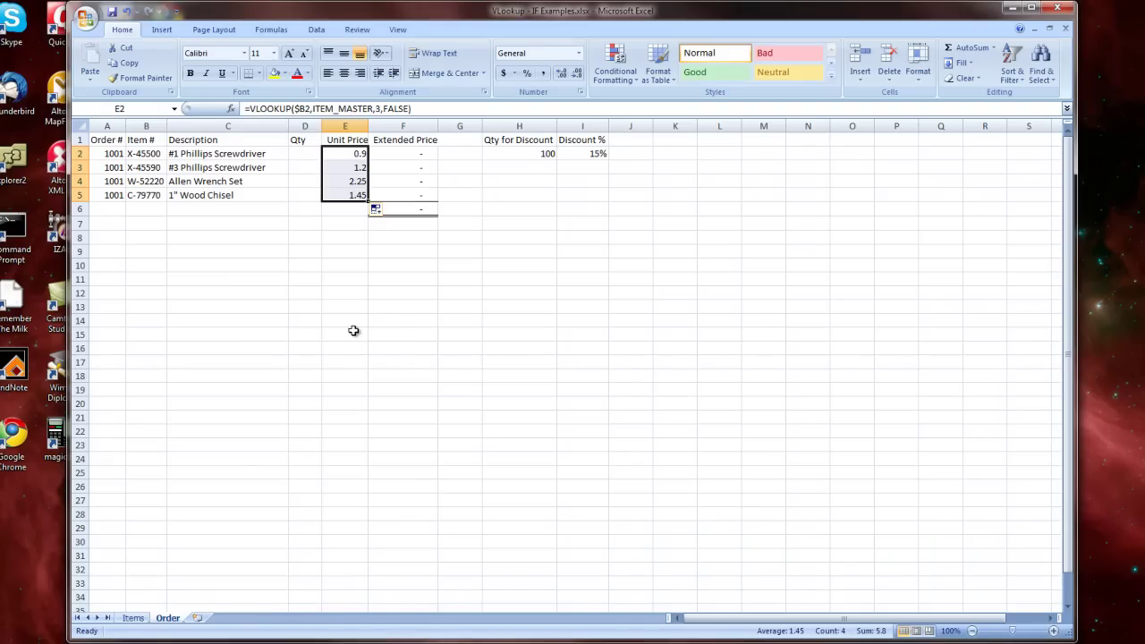
# Step: Enter the order quantities 75, 125, 200 and 50 in Qty cells D2 through D5
pyautogui.press('Left')
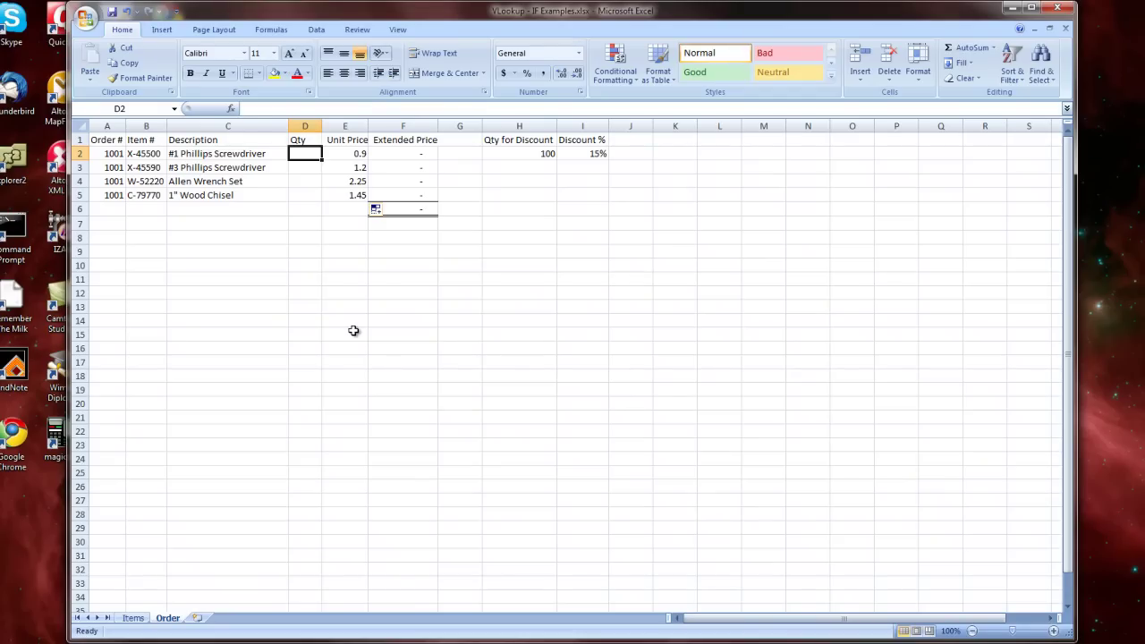
pyautogui.write('75')
pyautogui.hotkey('ctrl', 'Return')
pyautogui.press('Down')
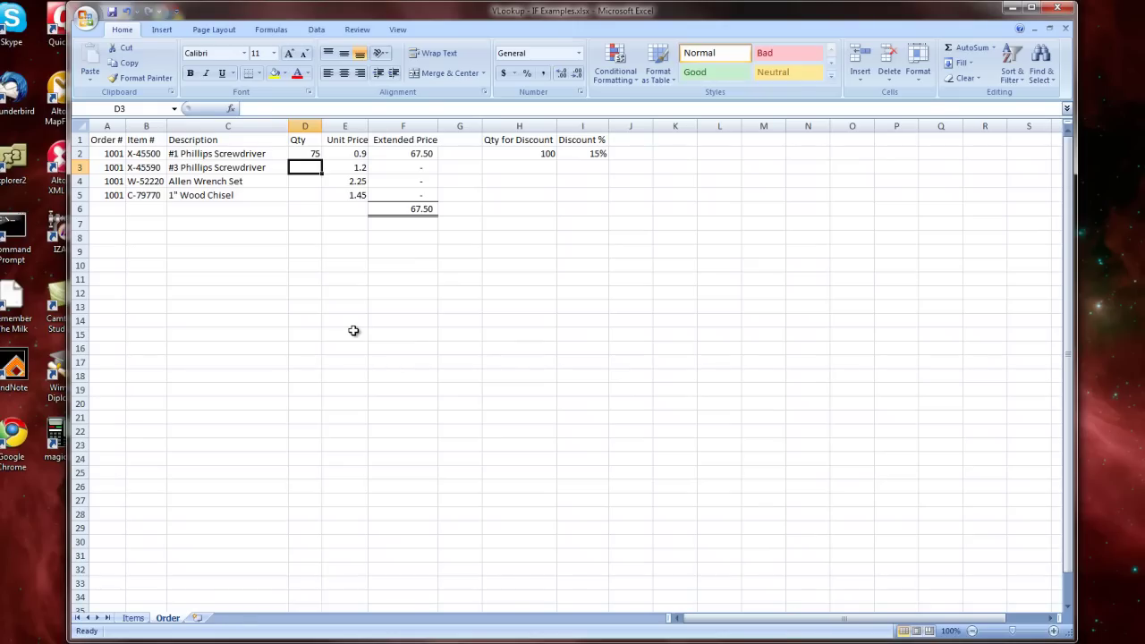
pyautogui.write('125')
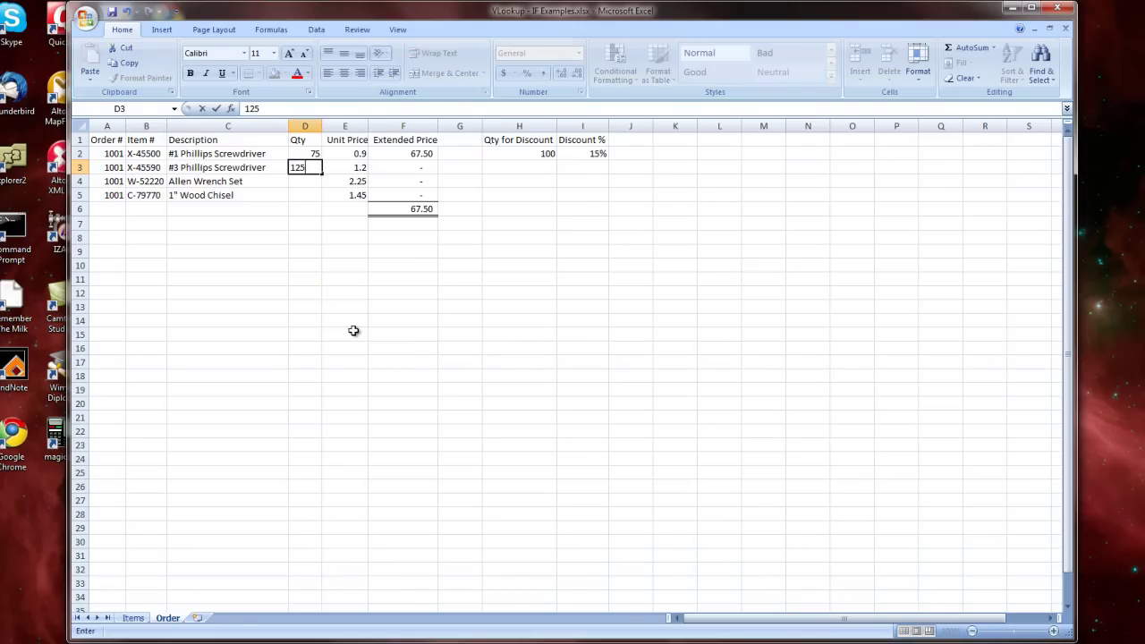
pyautogui.hotkey('ctrl', 'Return')
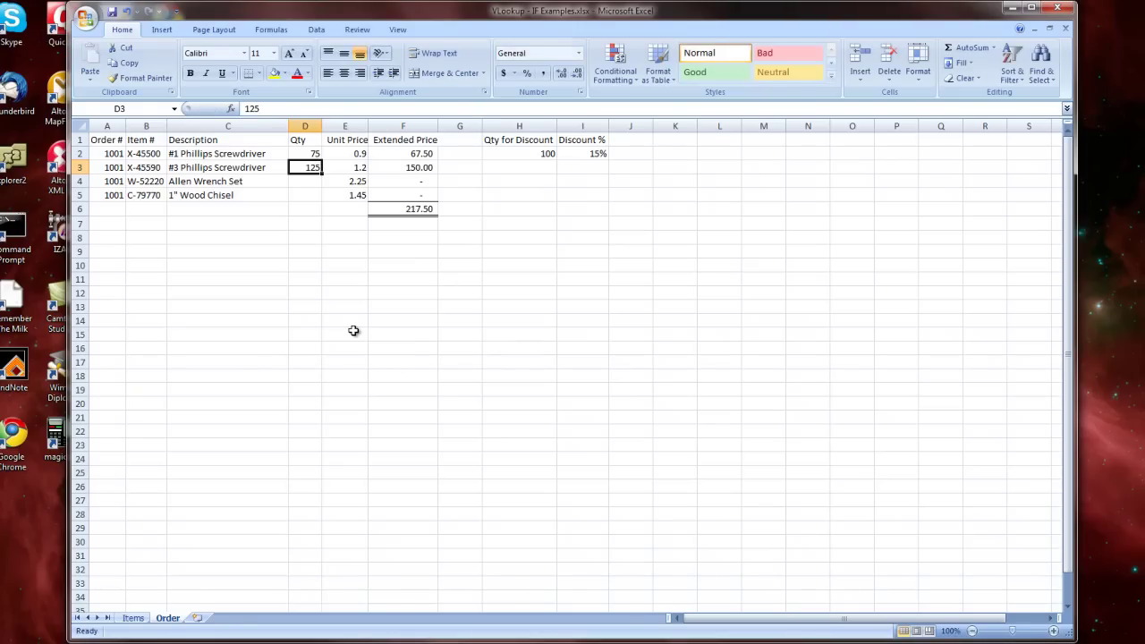
pyautogui.press('Down')
pyautogui.write('200')
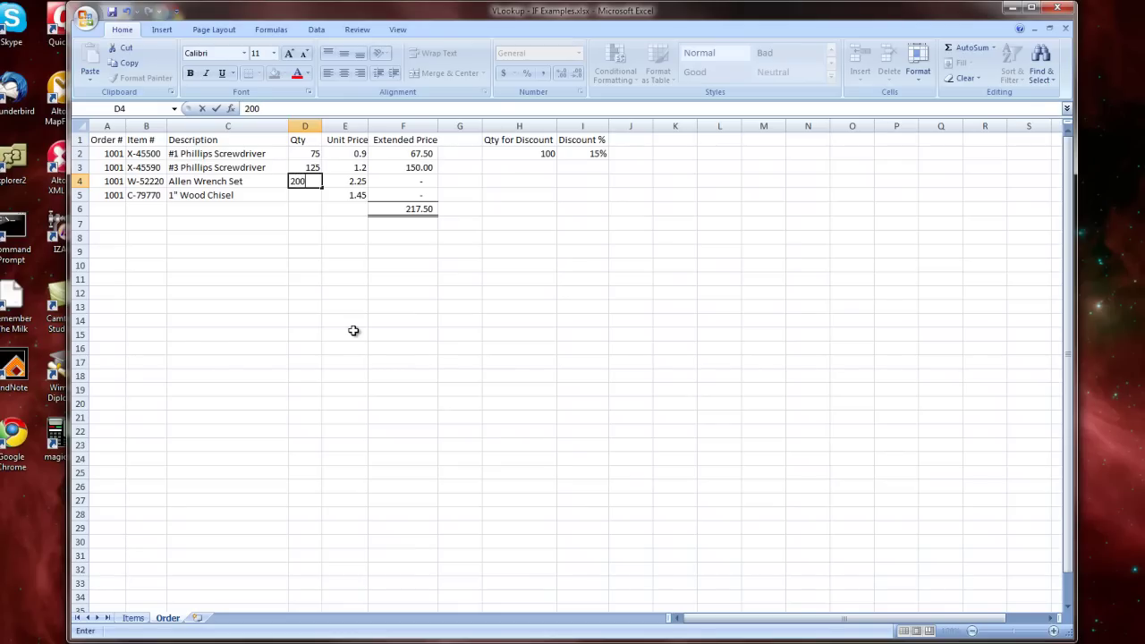
pyautogui.hotkey('ctrl', 'Return')
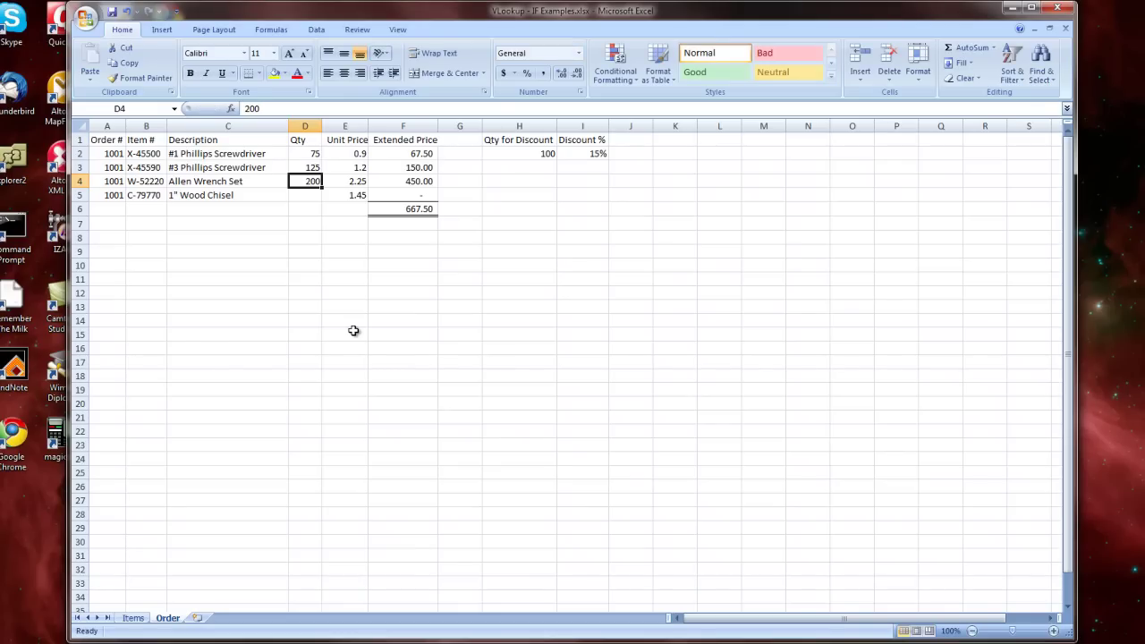
pyautogui.press('Down')
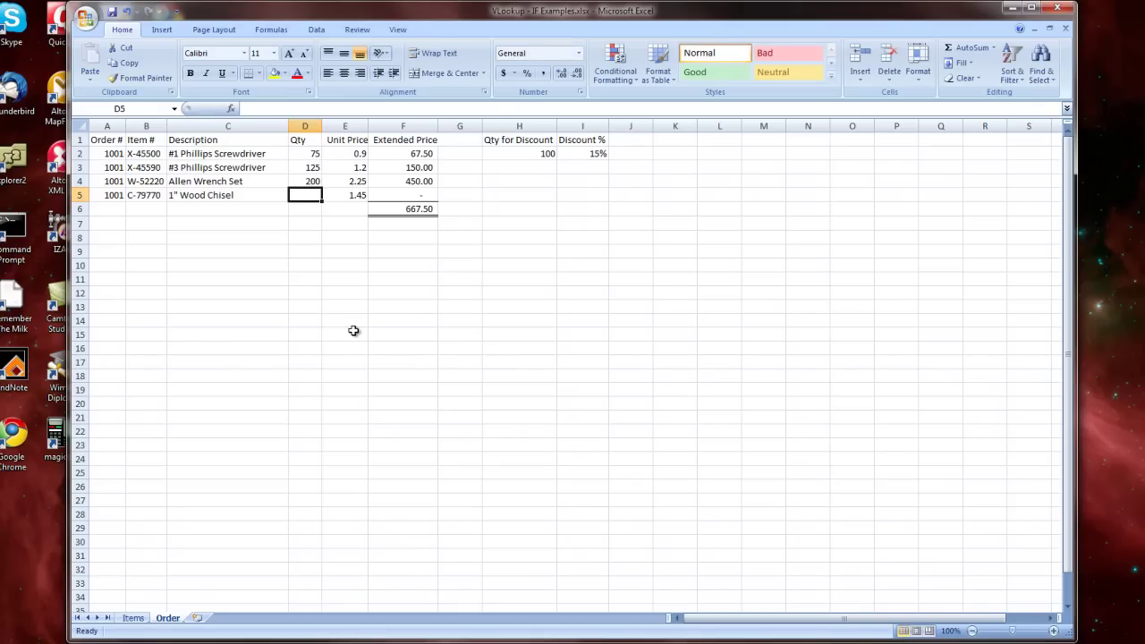
pyautogui.write('50')
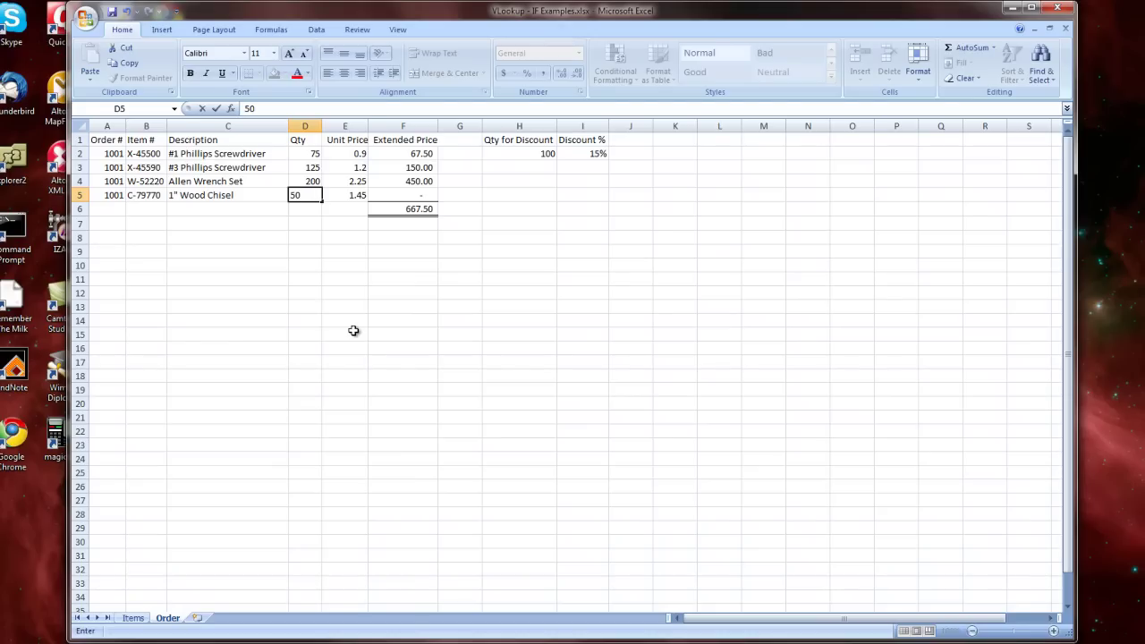
pyautogui.hotkey('ctrl', 'Return')
# Step: Examine the Extended Price formulas in F2 through F5 and the total formula in F6
pyautogui.press('Right')
pyautogui.press('Right')
pyautogui.press('Up')
pyautogui.press('Up')
pyautogui.press('Up')
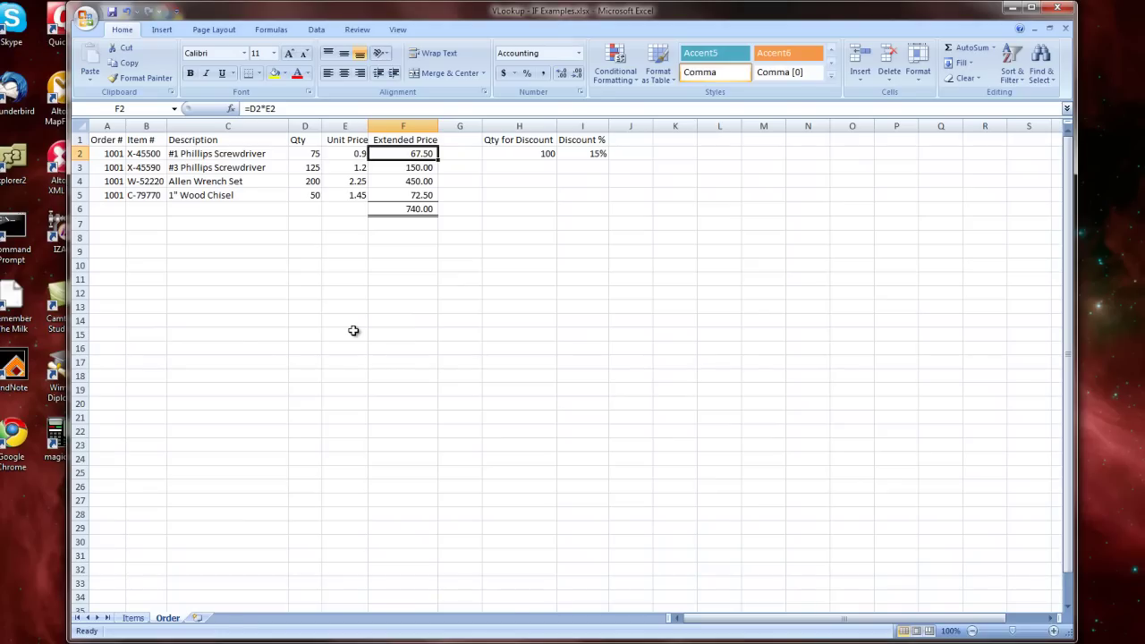
pyautogui.press('Down')
pyautogui.press('Down')
pyautogui.press('Down')
pyautogui.press('Down')
pyautogui.press('Down')
pyautogui.press('Up')
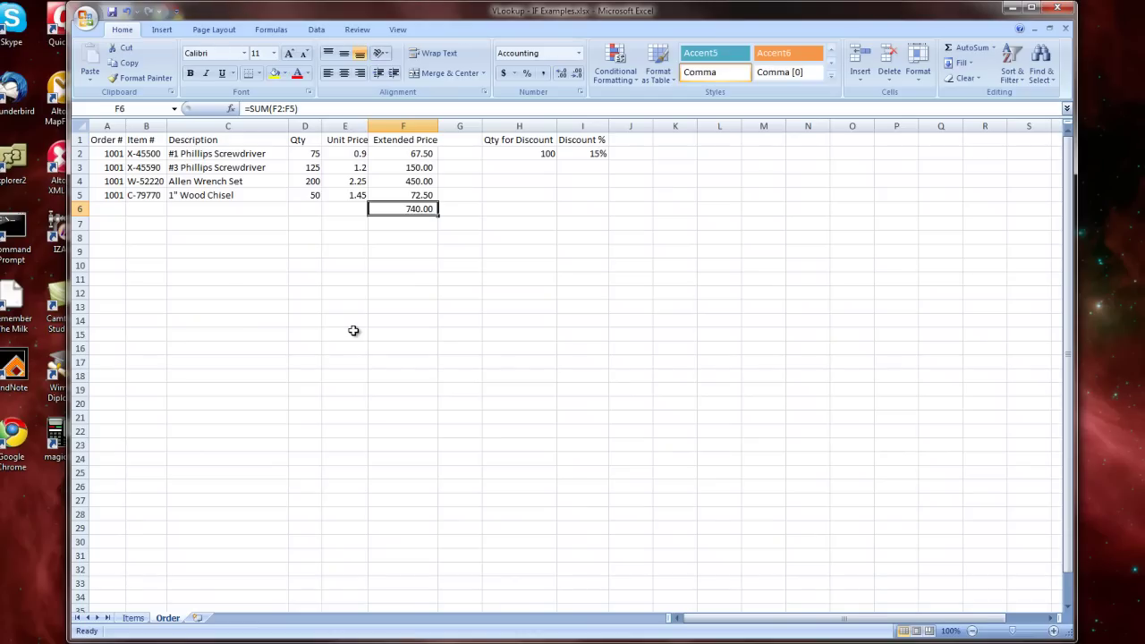
pyautogui.press('Up')
pyautogui.press('Up')
pyautogui.press('Up')
pyautogui.press('Up')
pyautogui.press('Up')
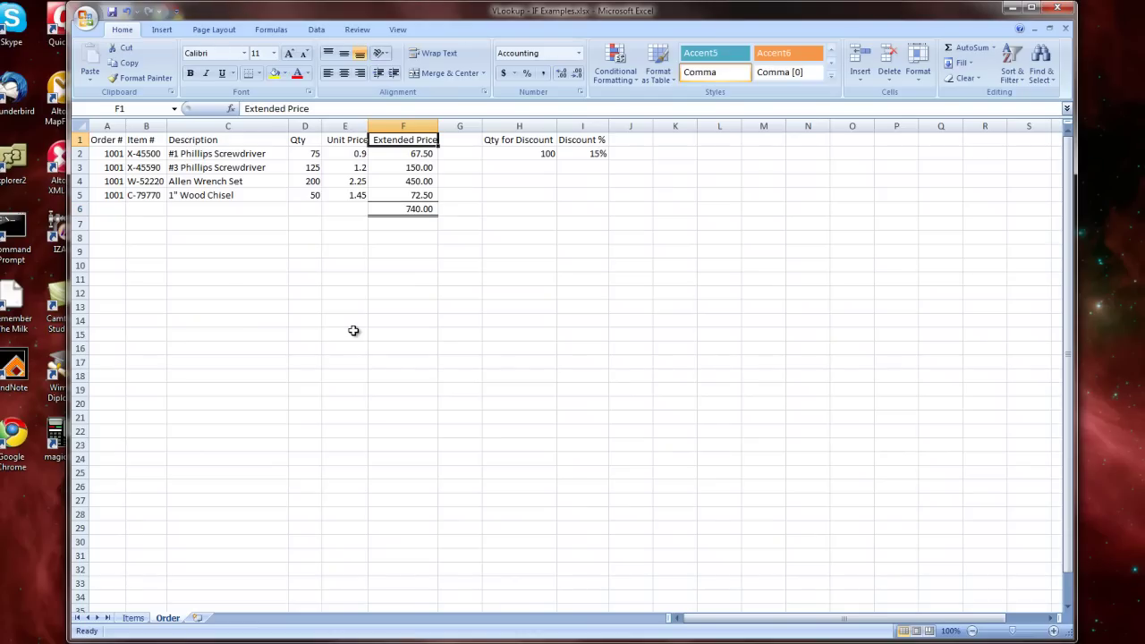